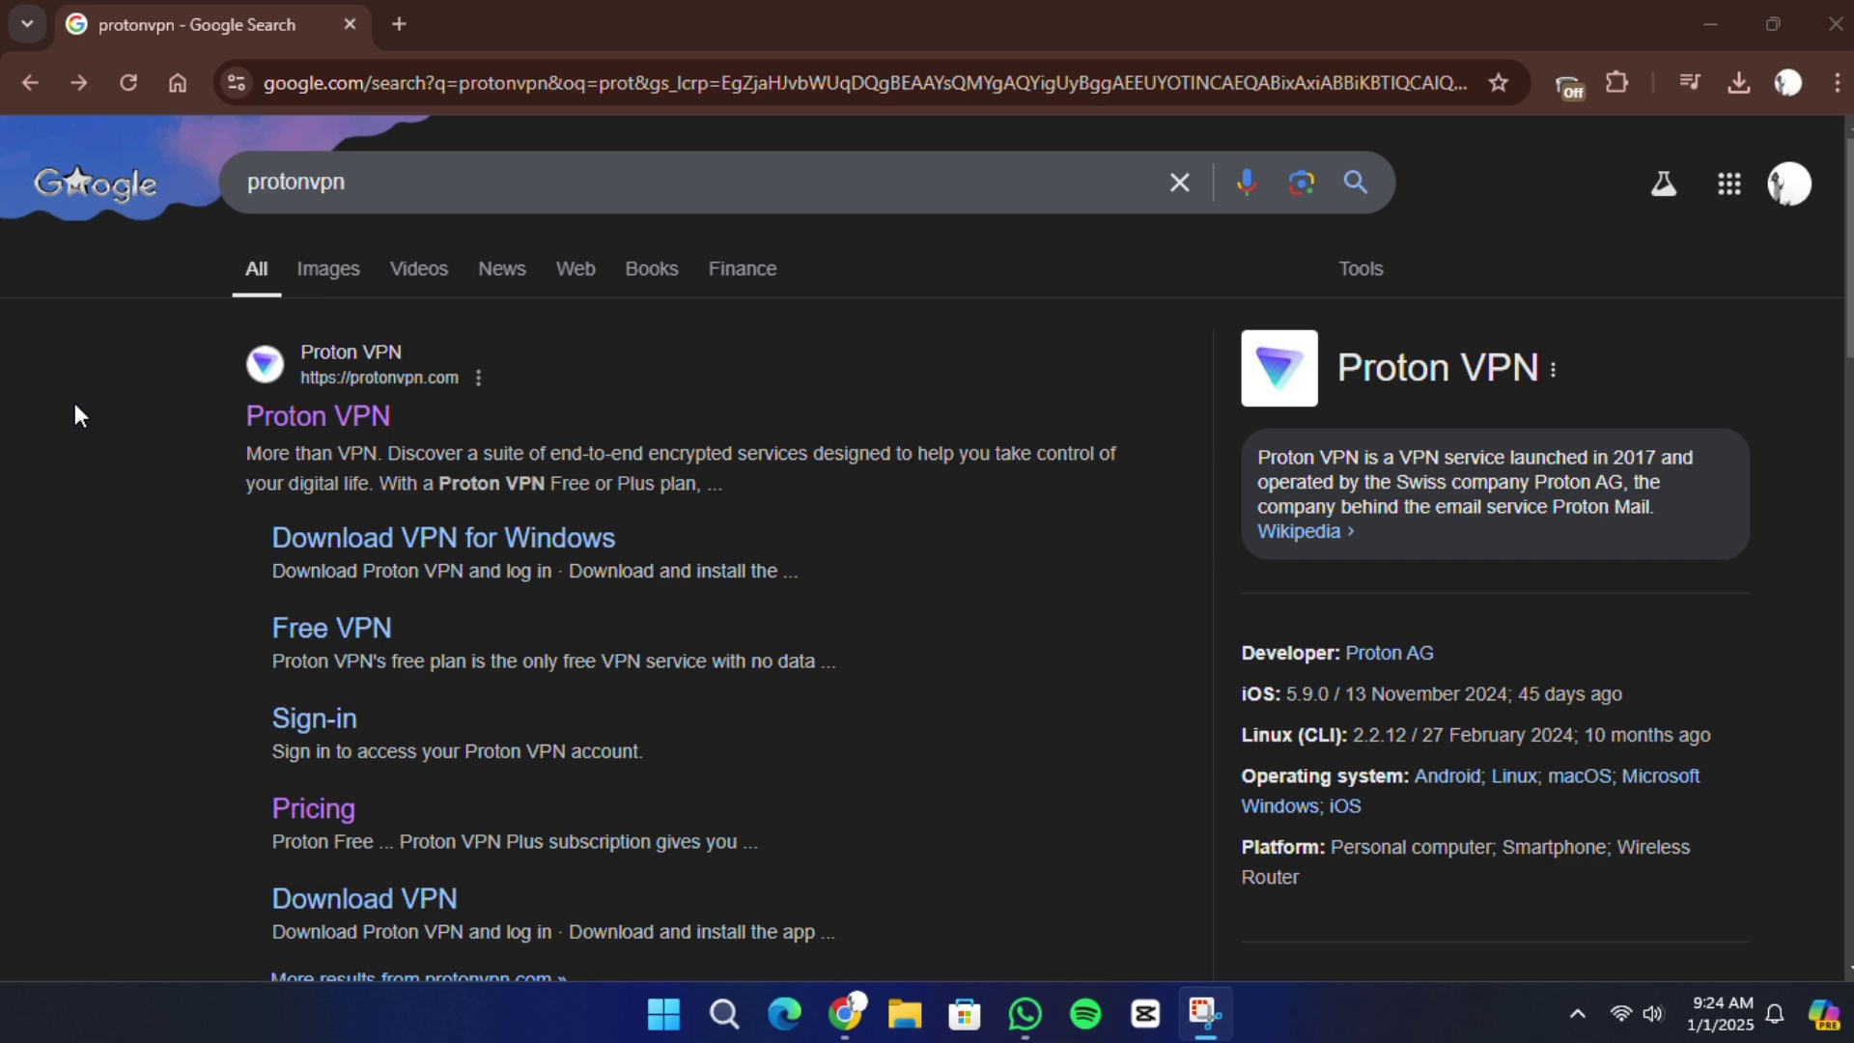
Go from the Proton VPN search result through Pricing to the Proton Free sign-up page
left_click(259, 417)
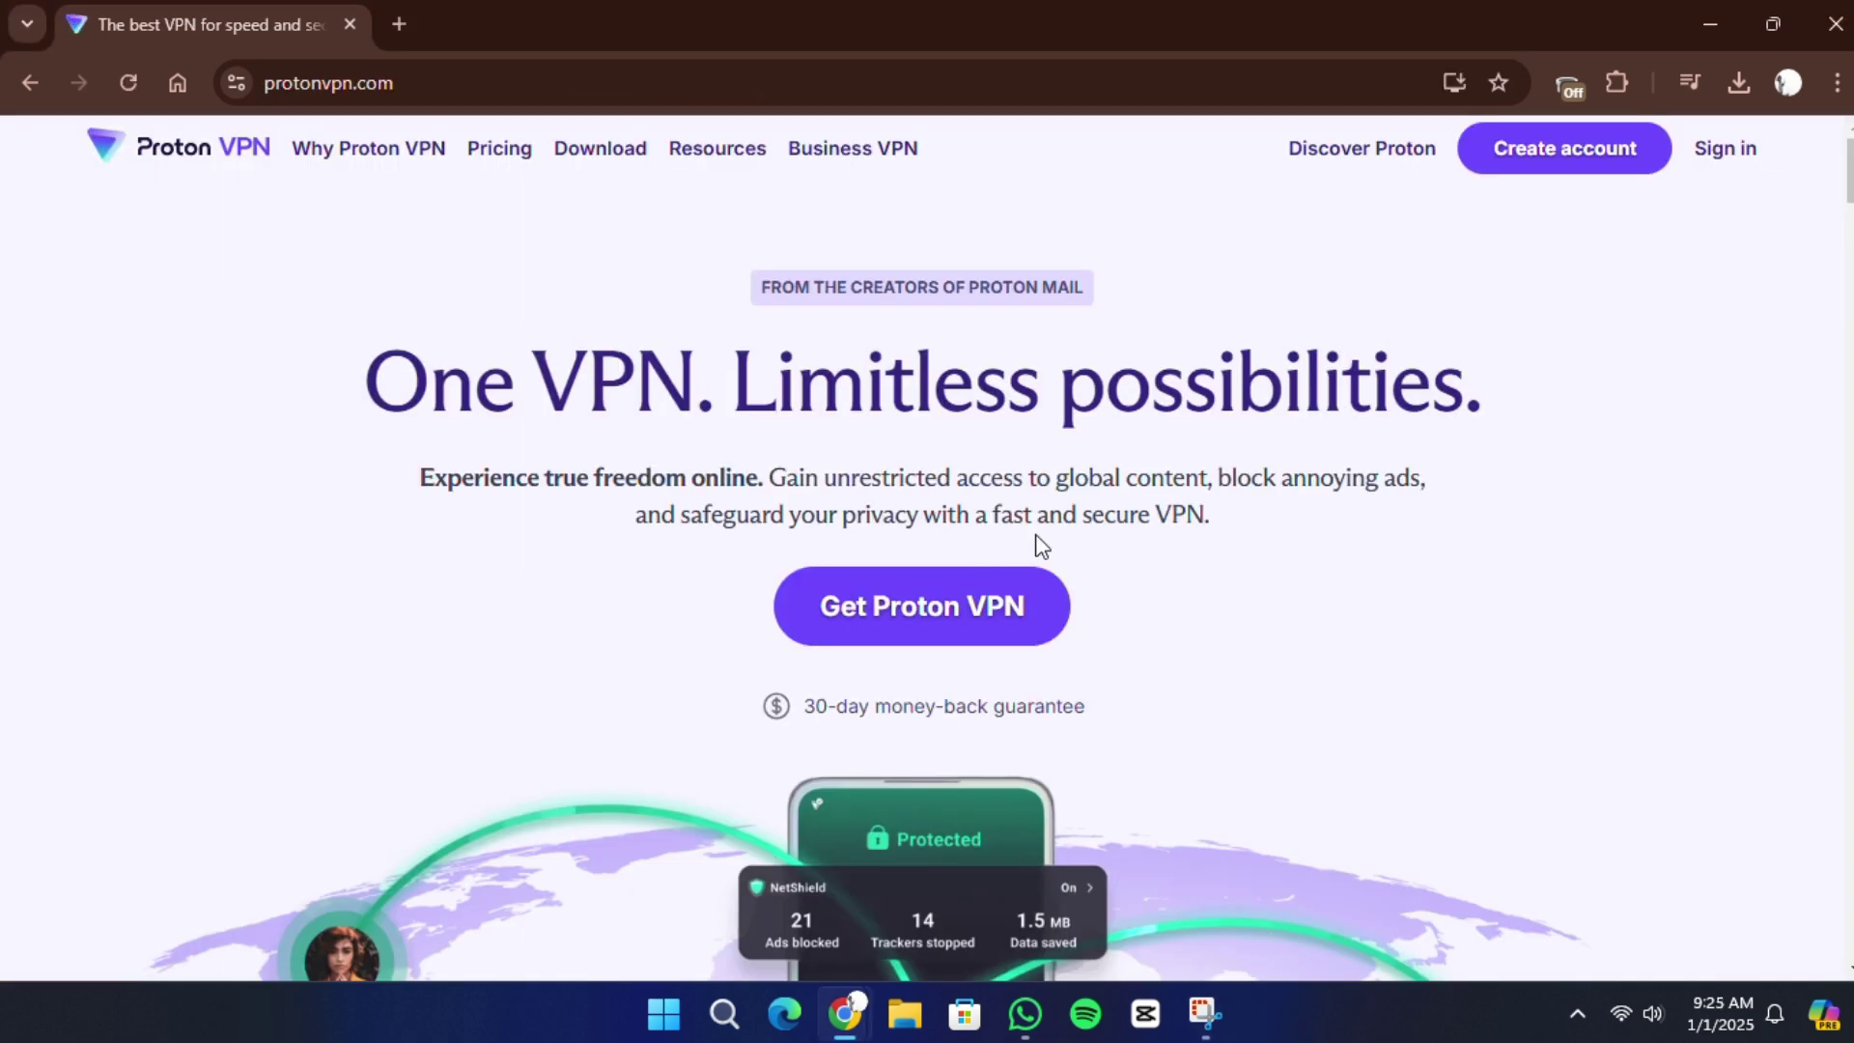
left_click(1587, 156)
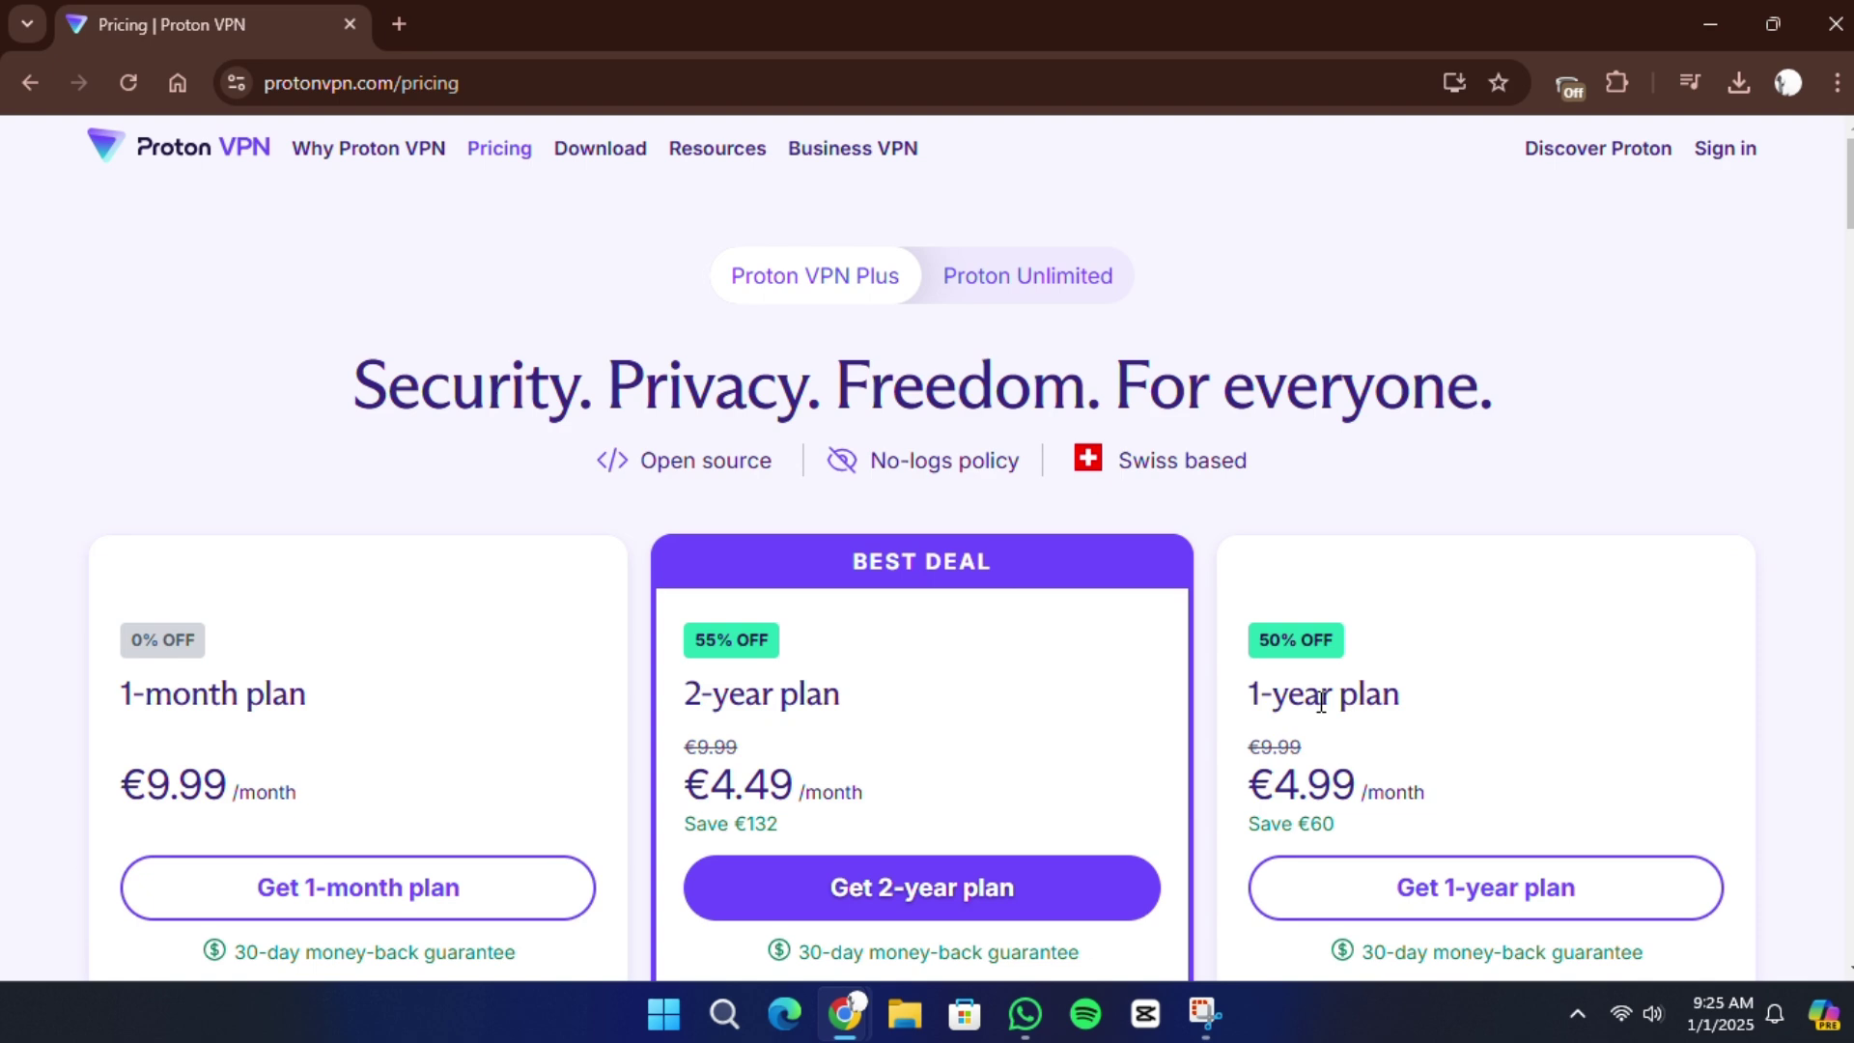
scroll(1324, 736, "down", 5)
left_click(1620, 589)
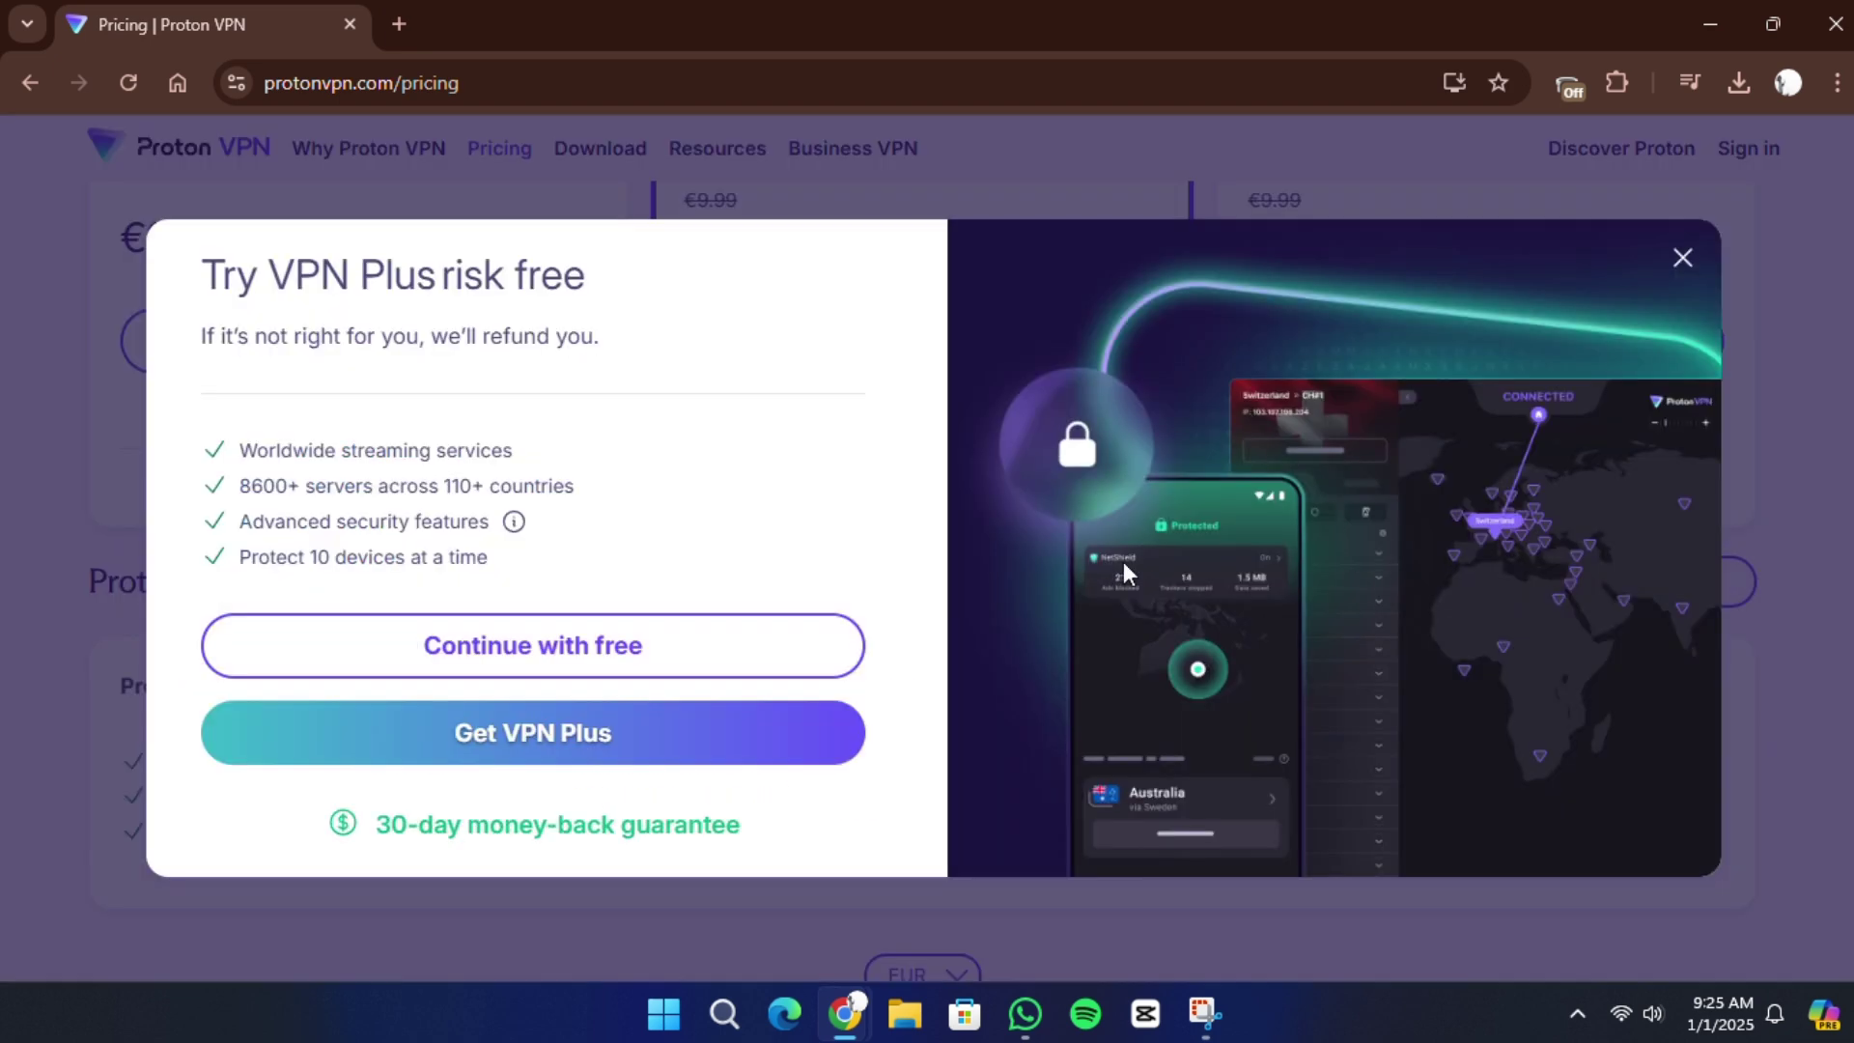
left_click(504, 656)
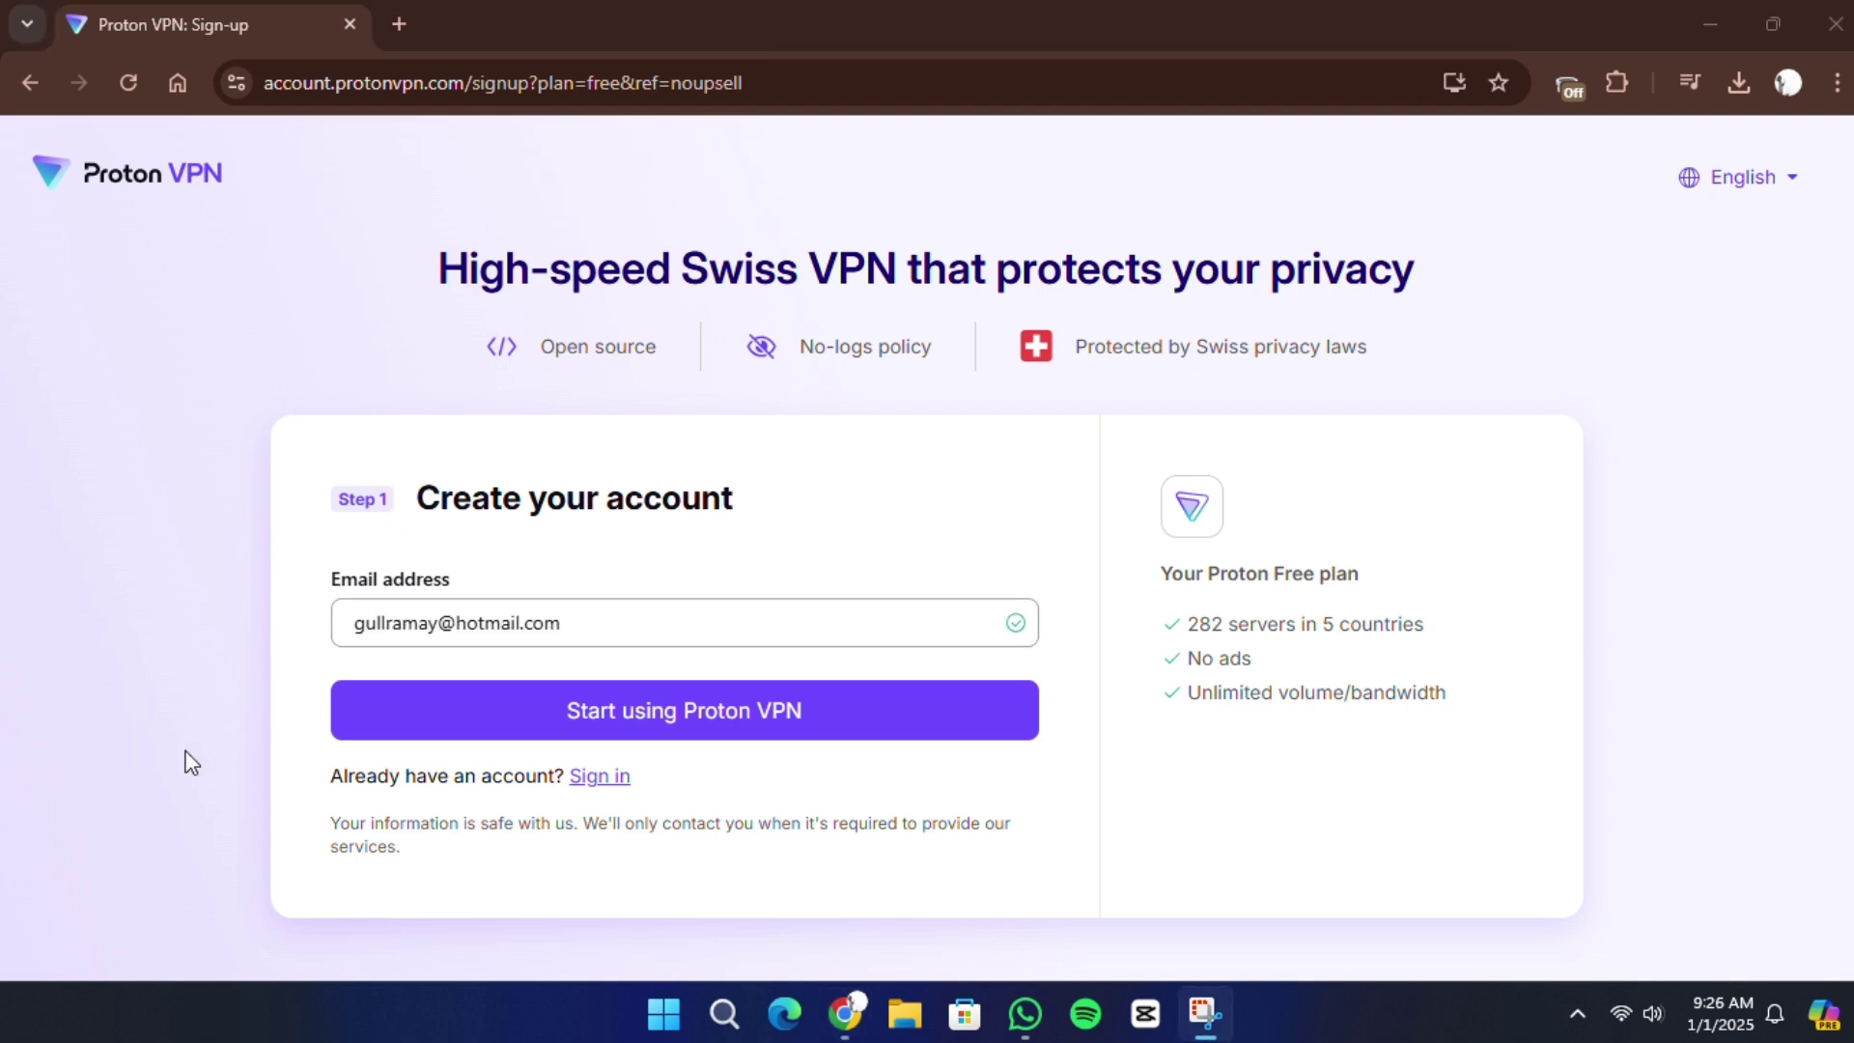
Create the free account with the entered e-mail and the generated strong password
left_click(690, 710)
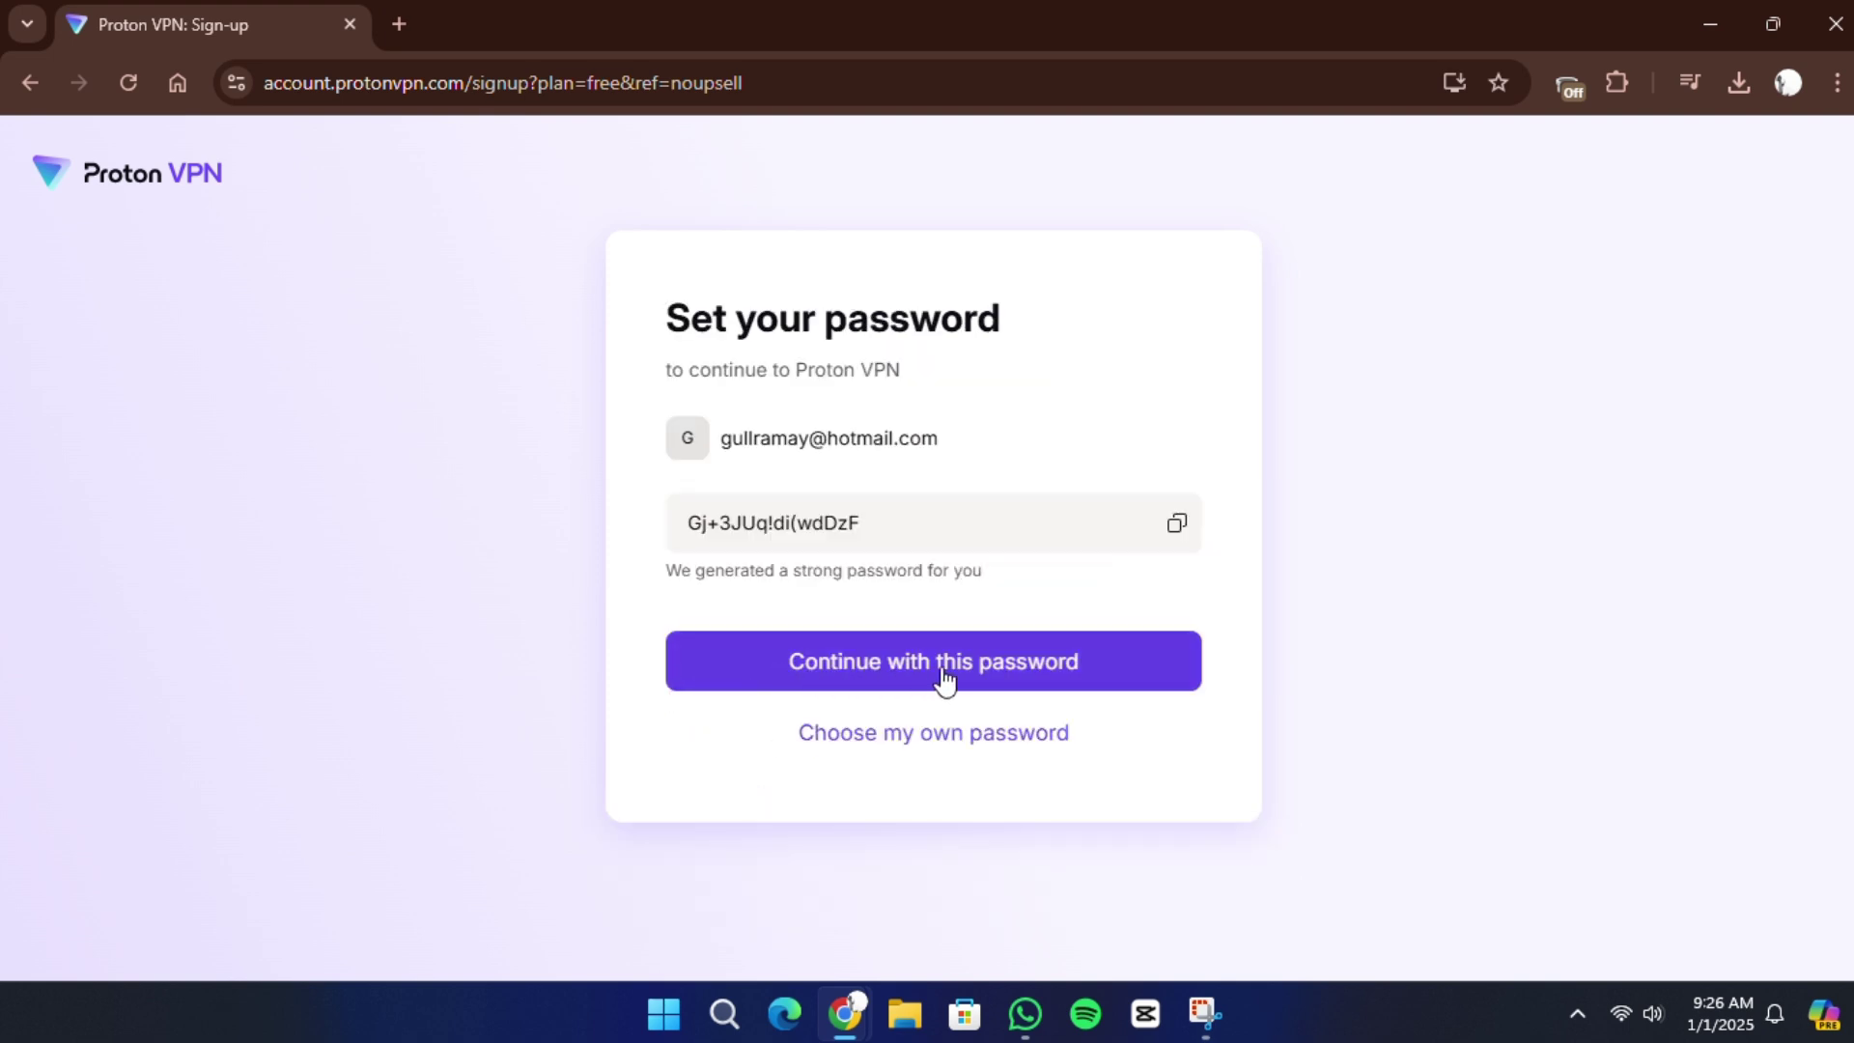
left_click(944, 676)
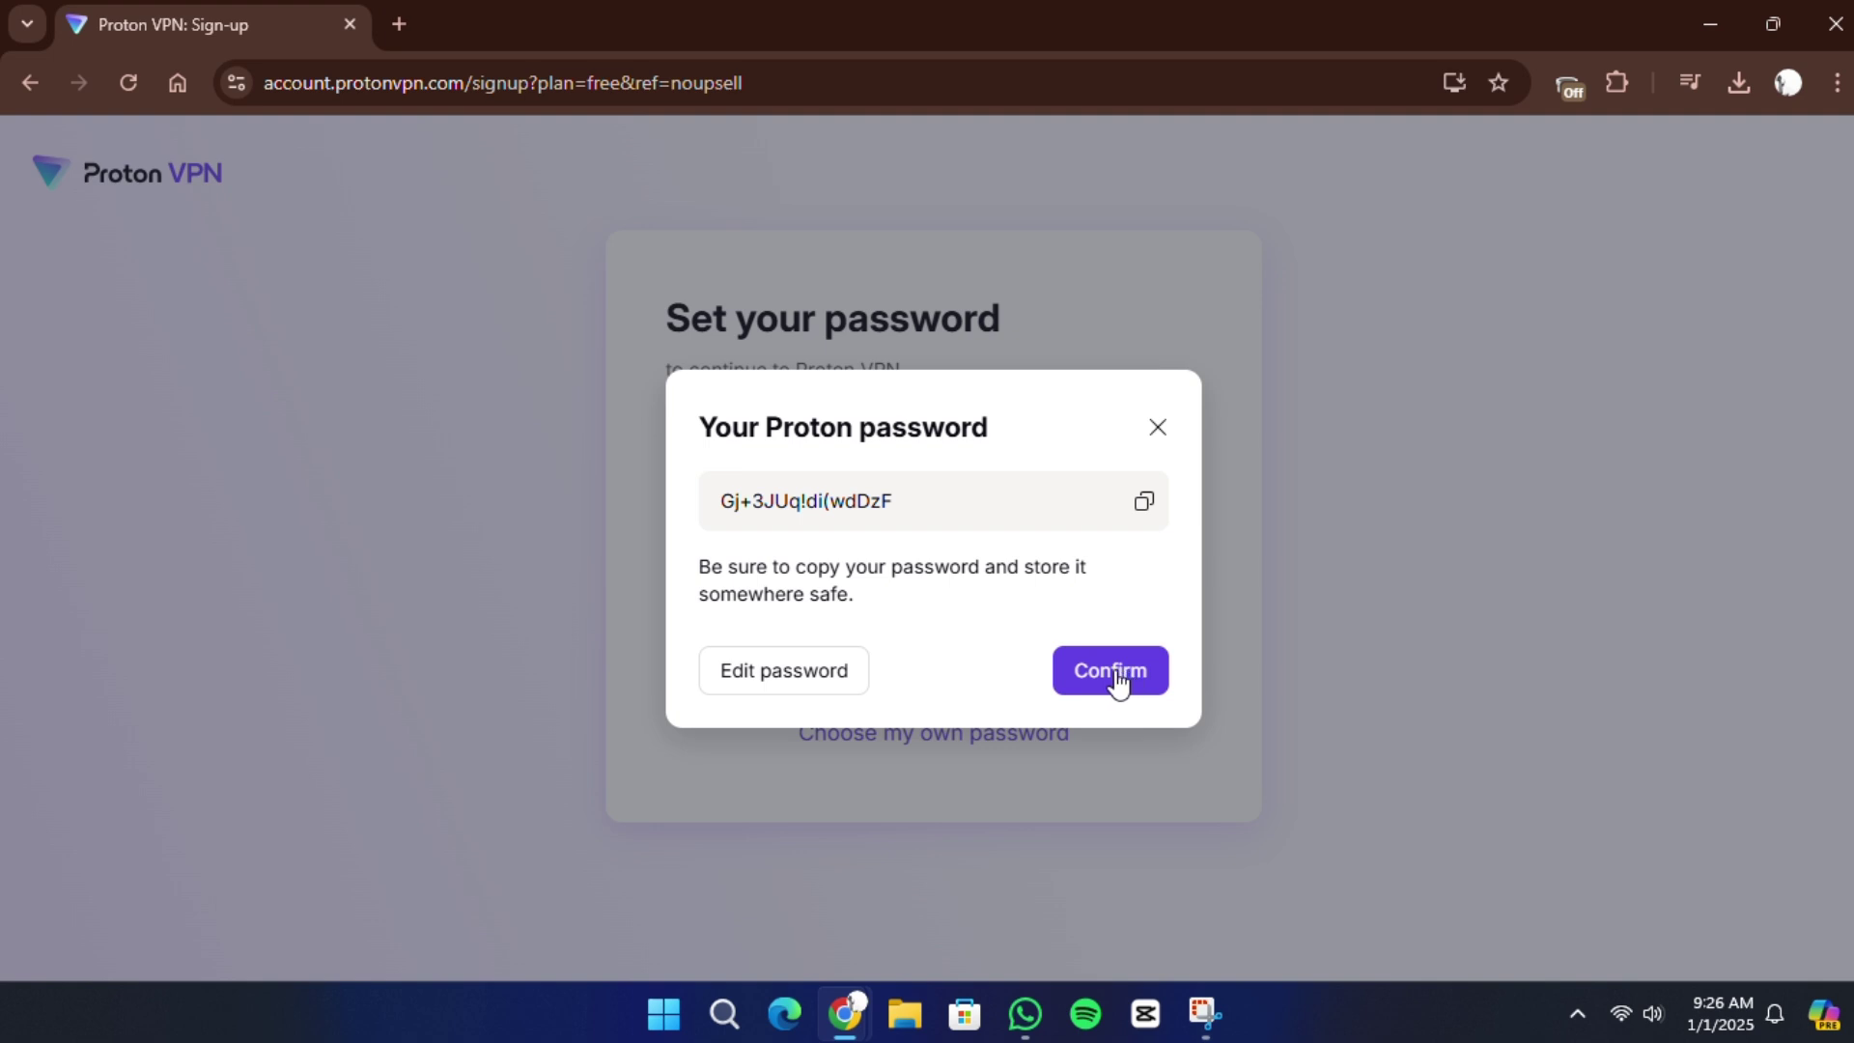
left_click(1115, 676)
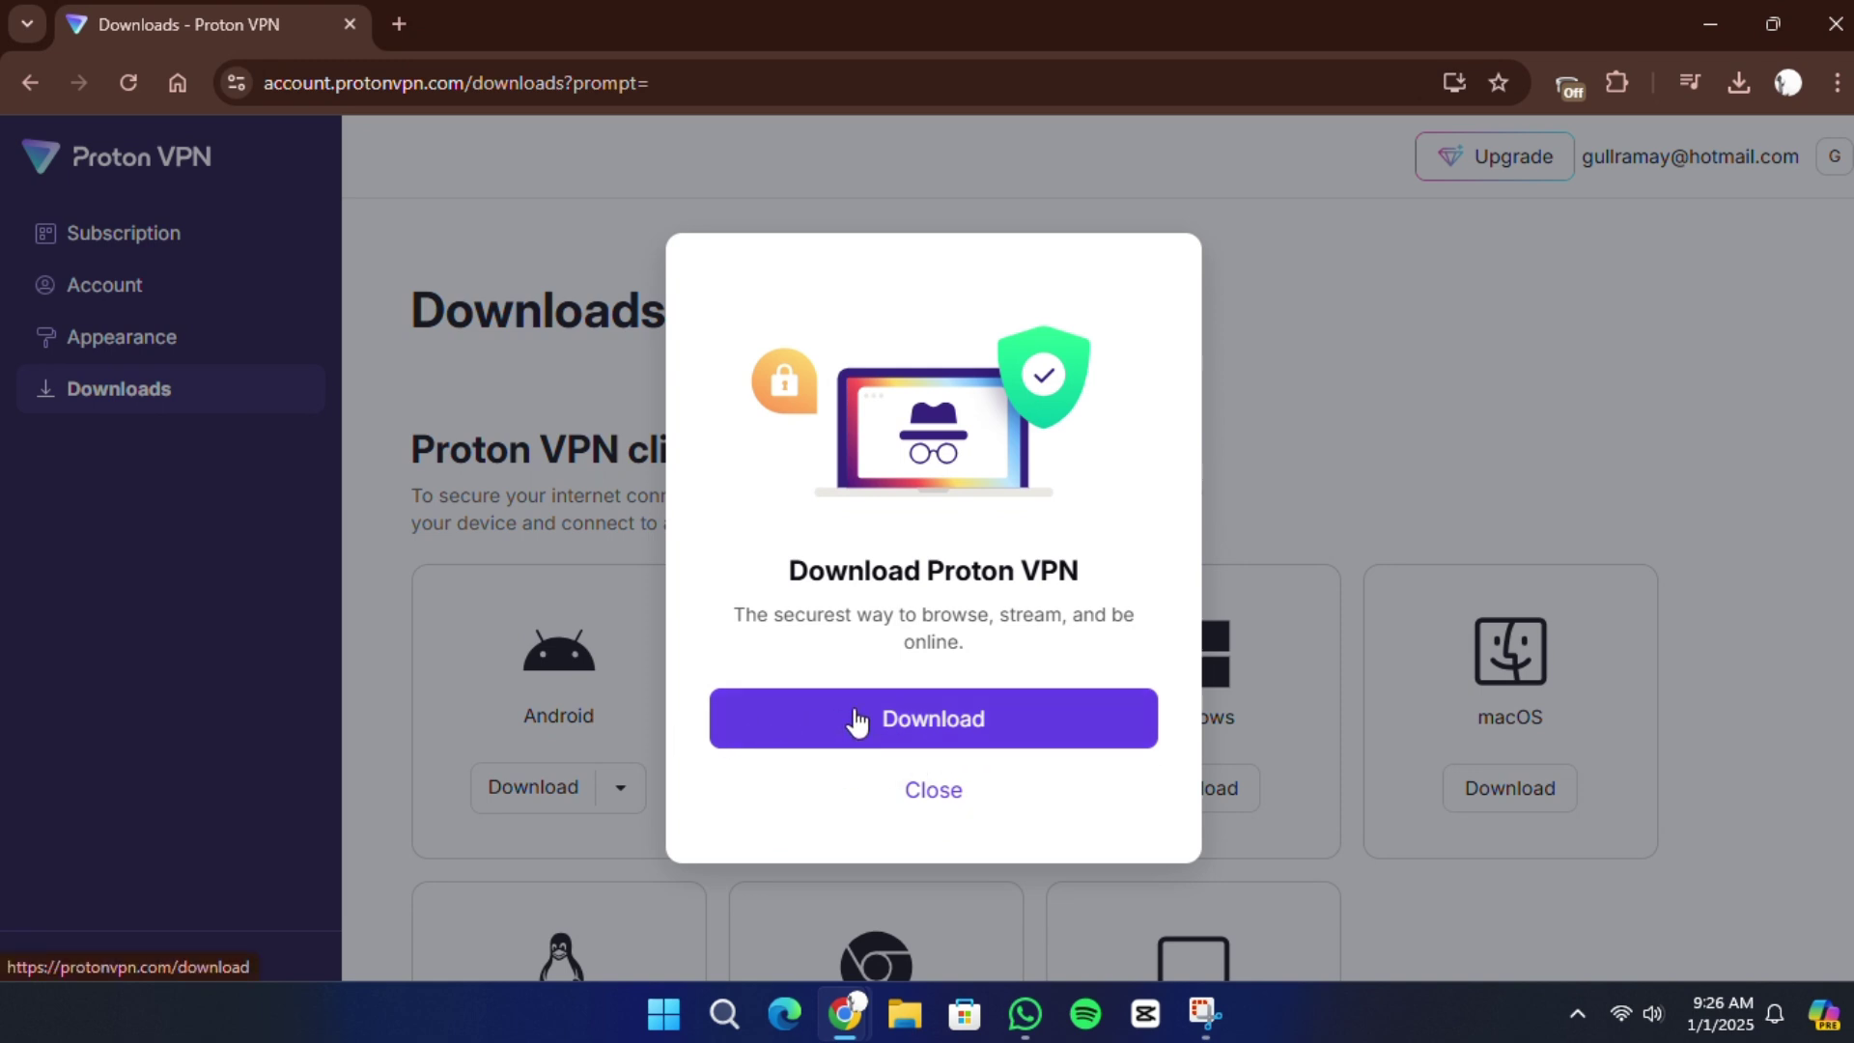
Download the Windows 11/10 (x64) installer, ProtonVPN_v3.5.1_x64.exe (81.52 MB)
left_click(917, 722)
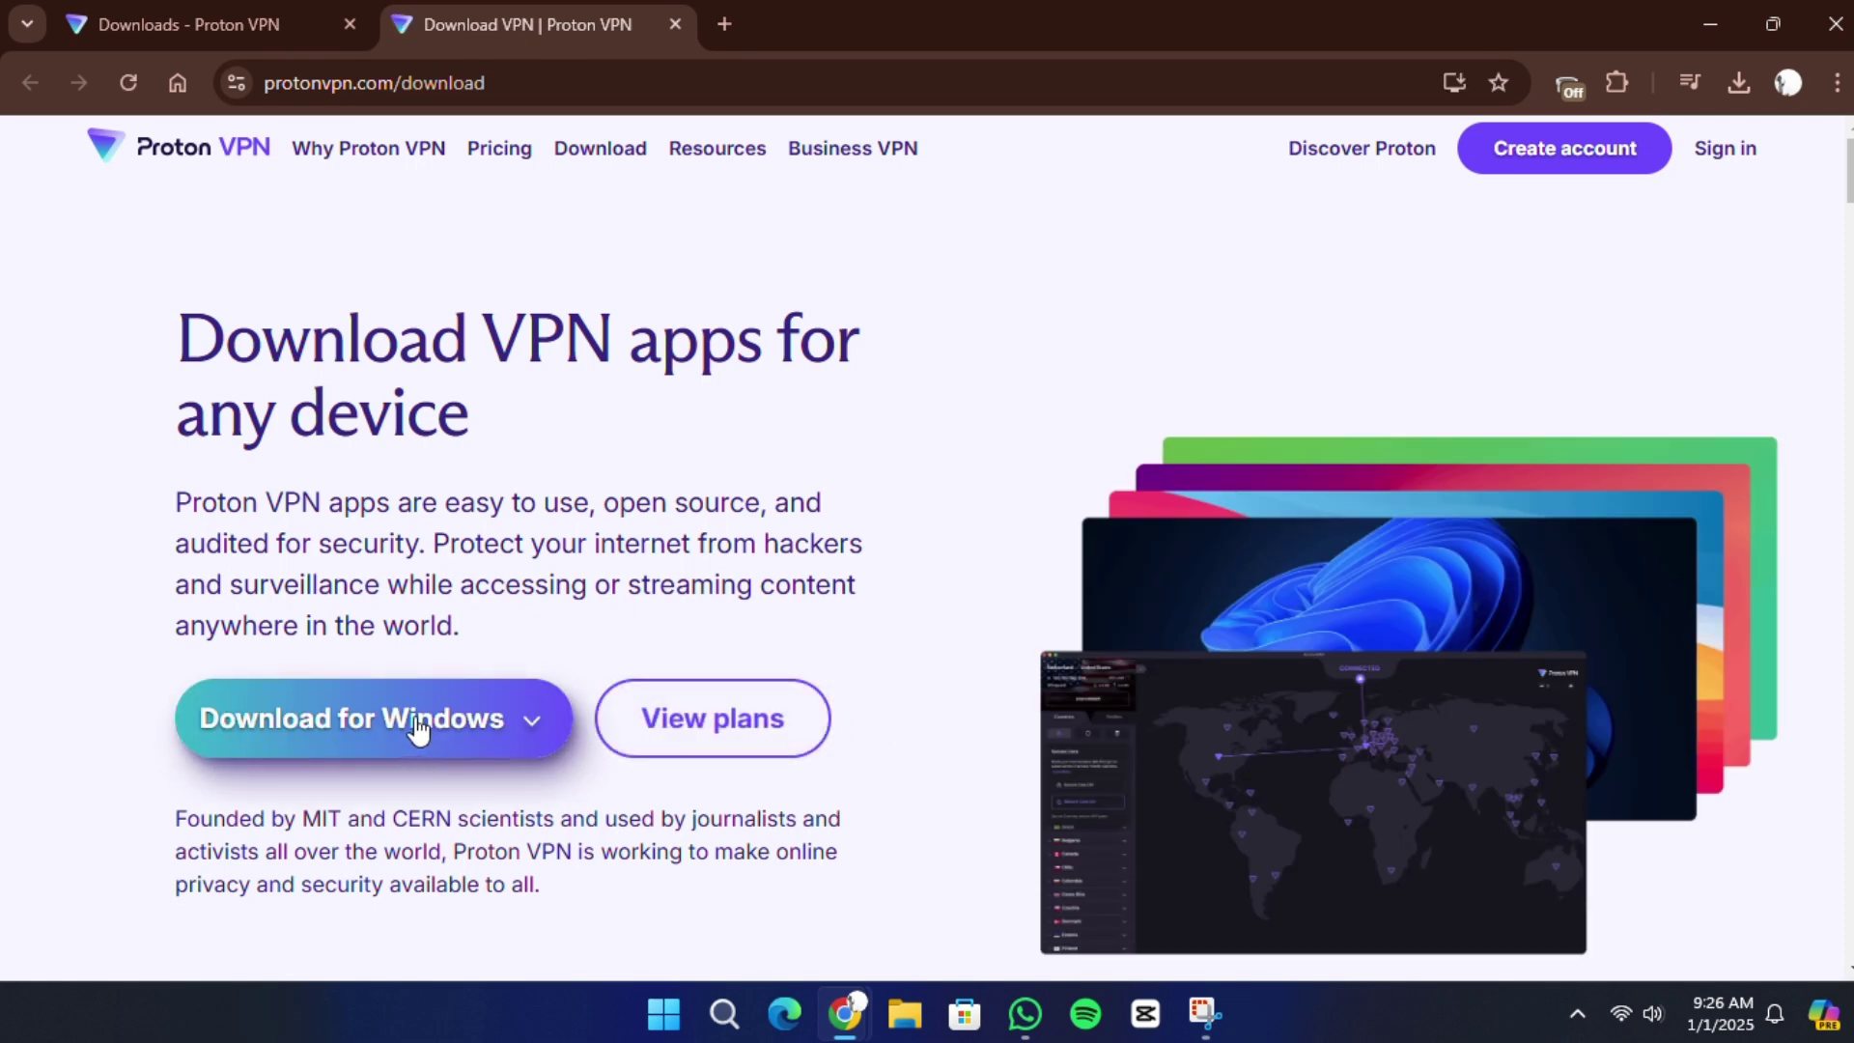
left_click(530, 724)
scroll(505, 757, "down", 1)
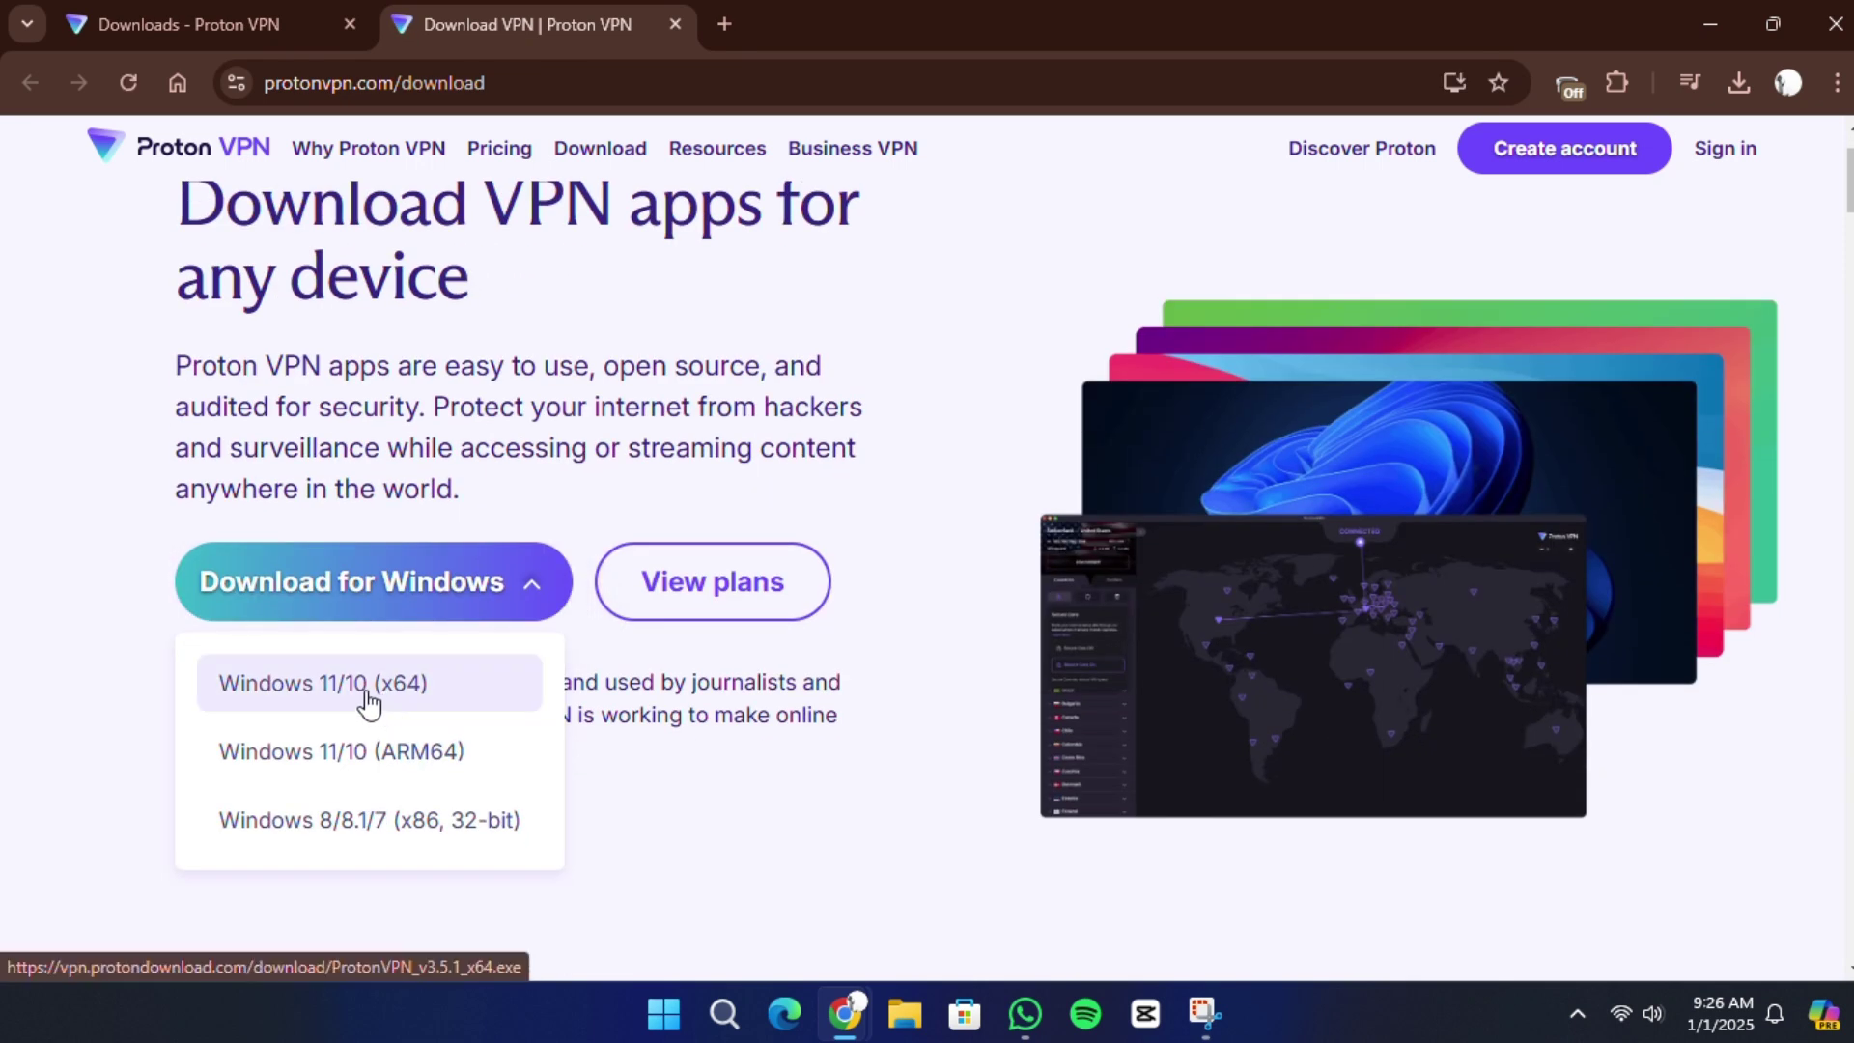
left_click(301, 691)
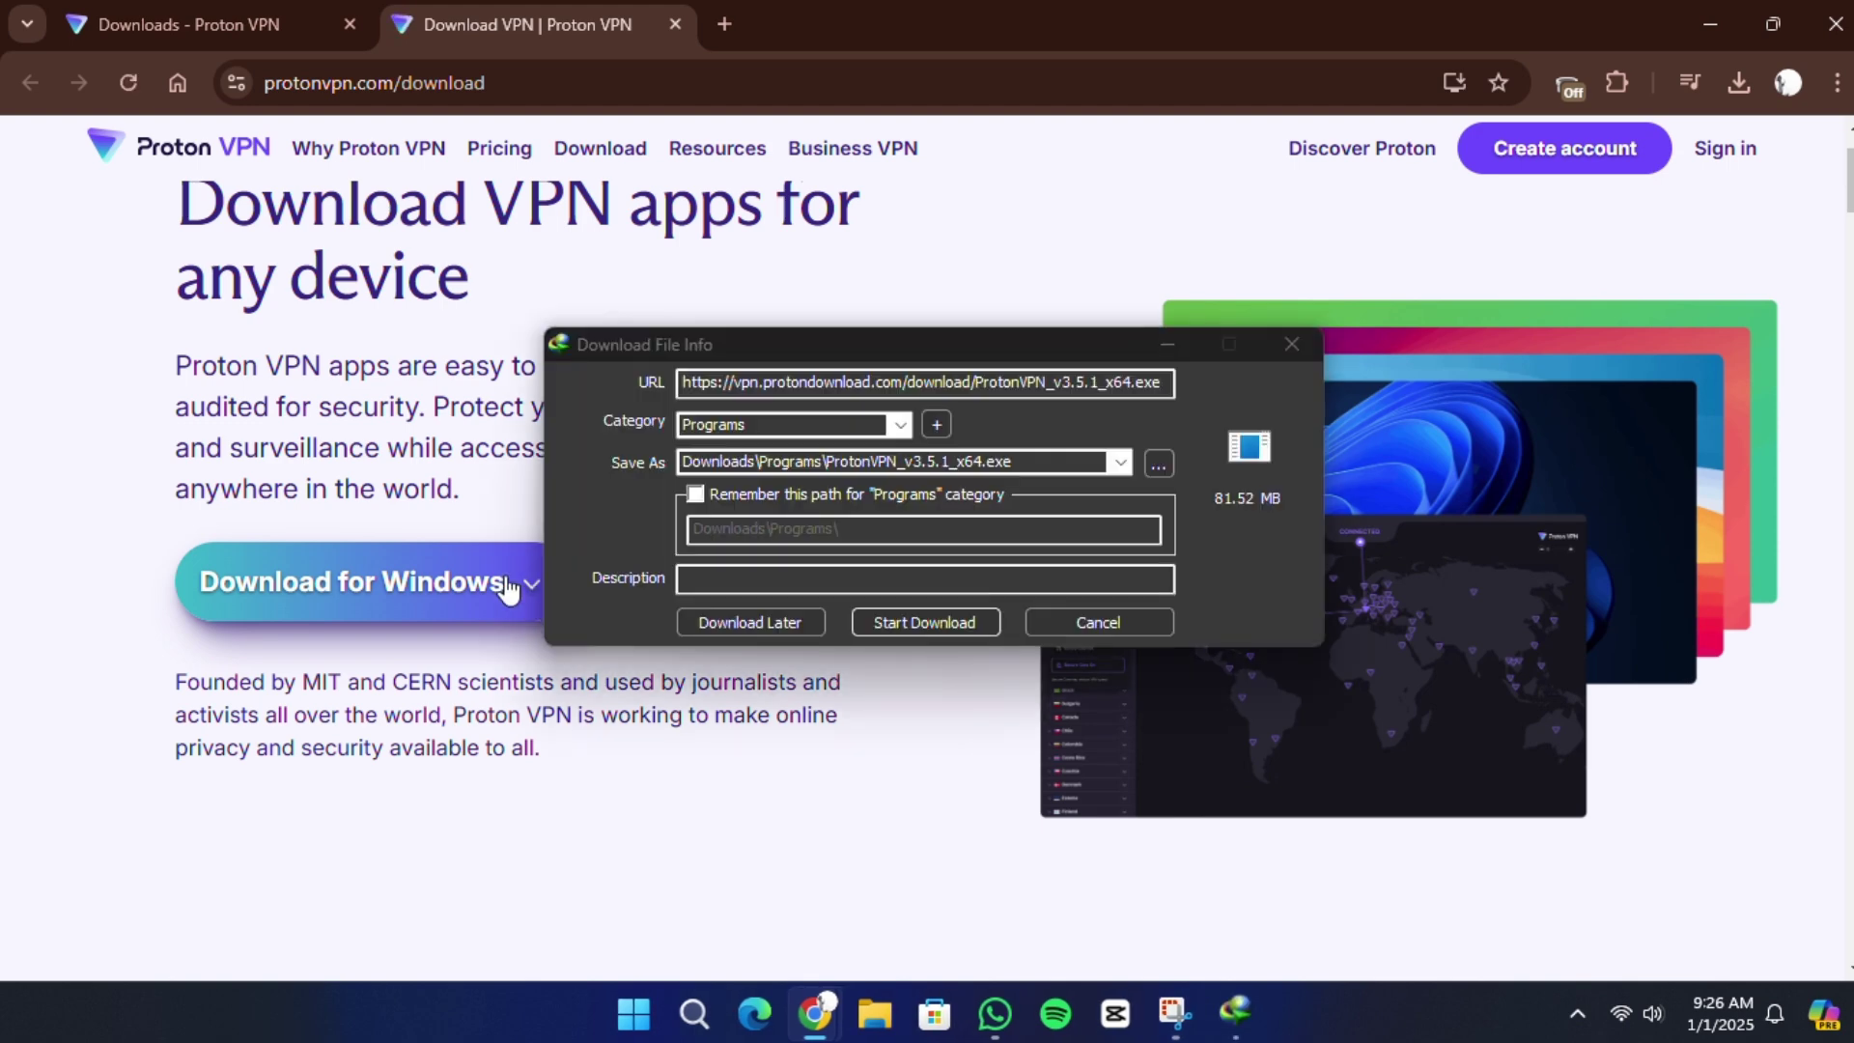
Save ProtonVPN_v3.5.1_x64.exe to Downloads\Programs and run its setup through to Install
left_click(929, 621)
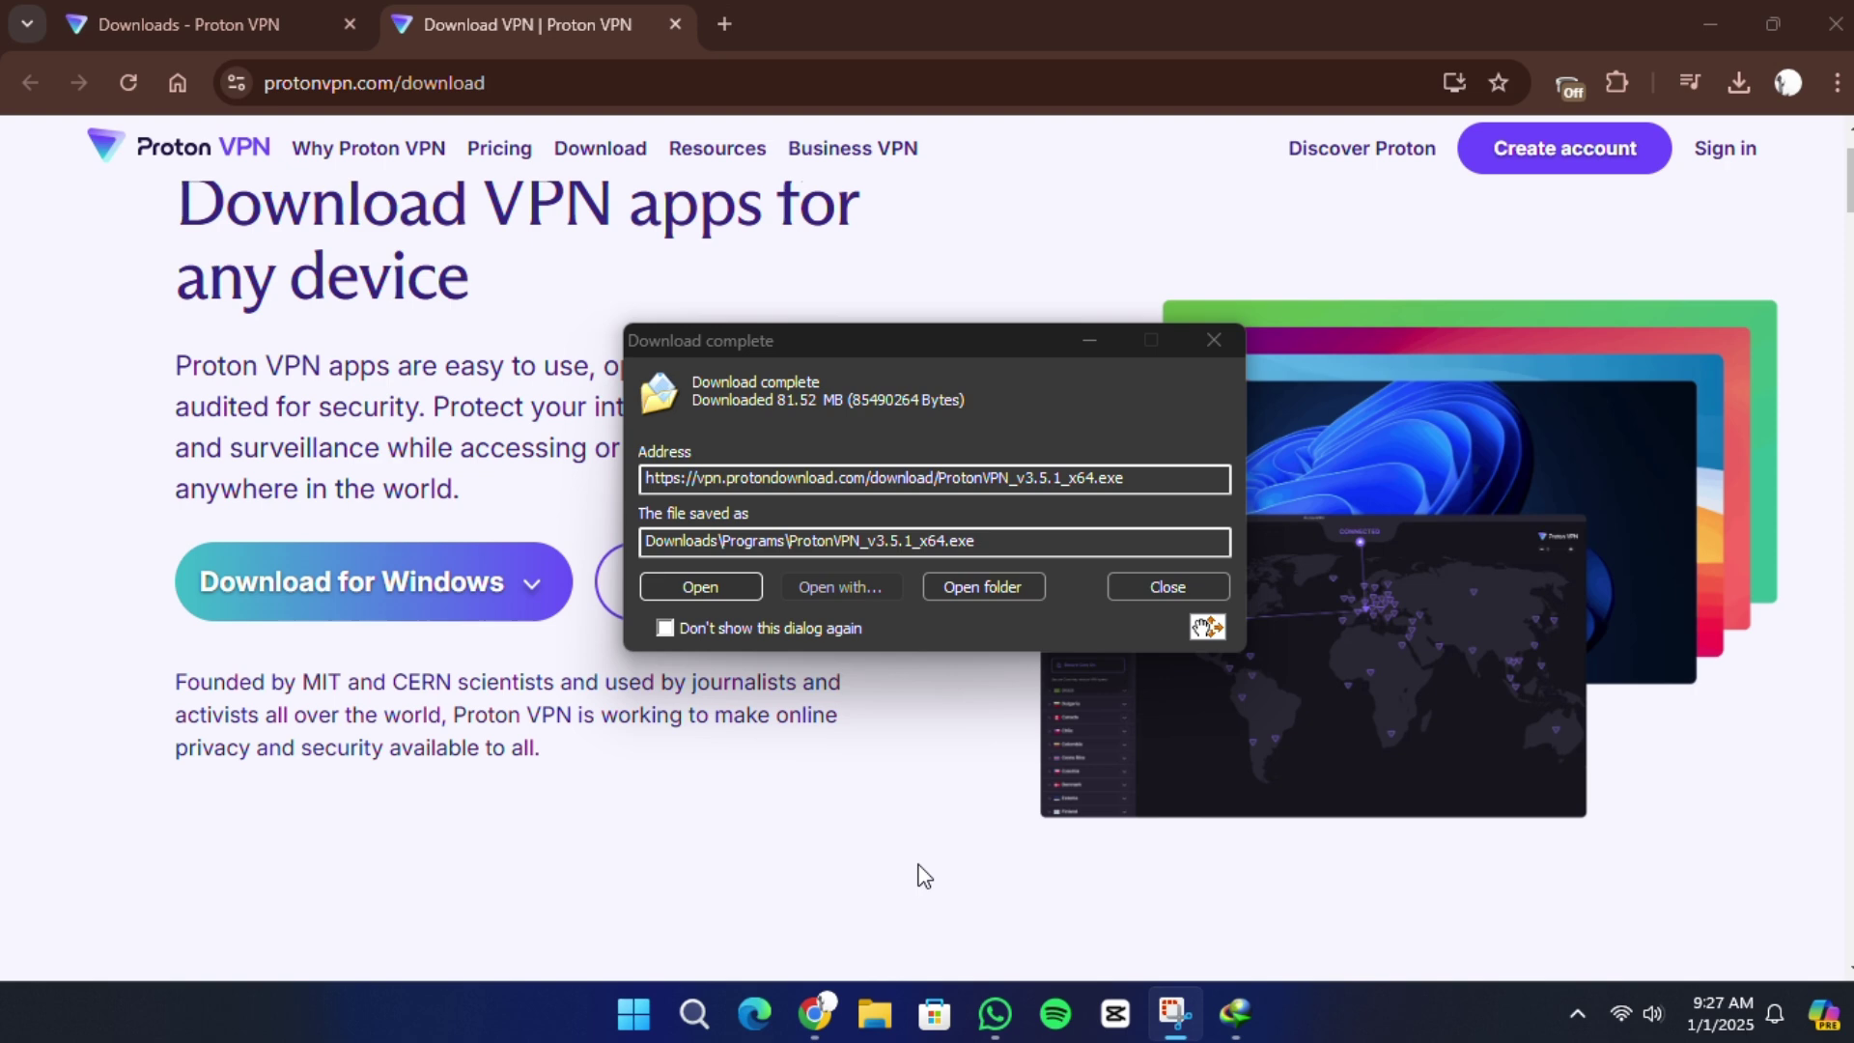
left_click(981, 587)
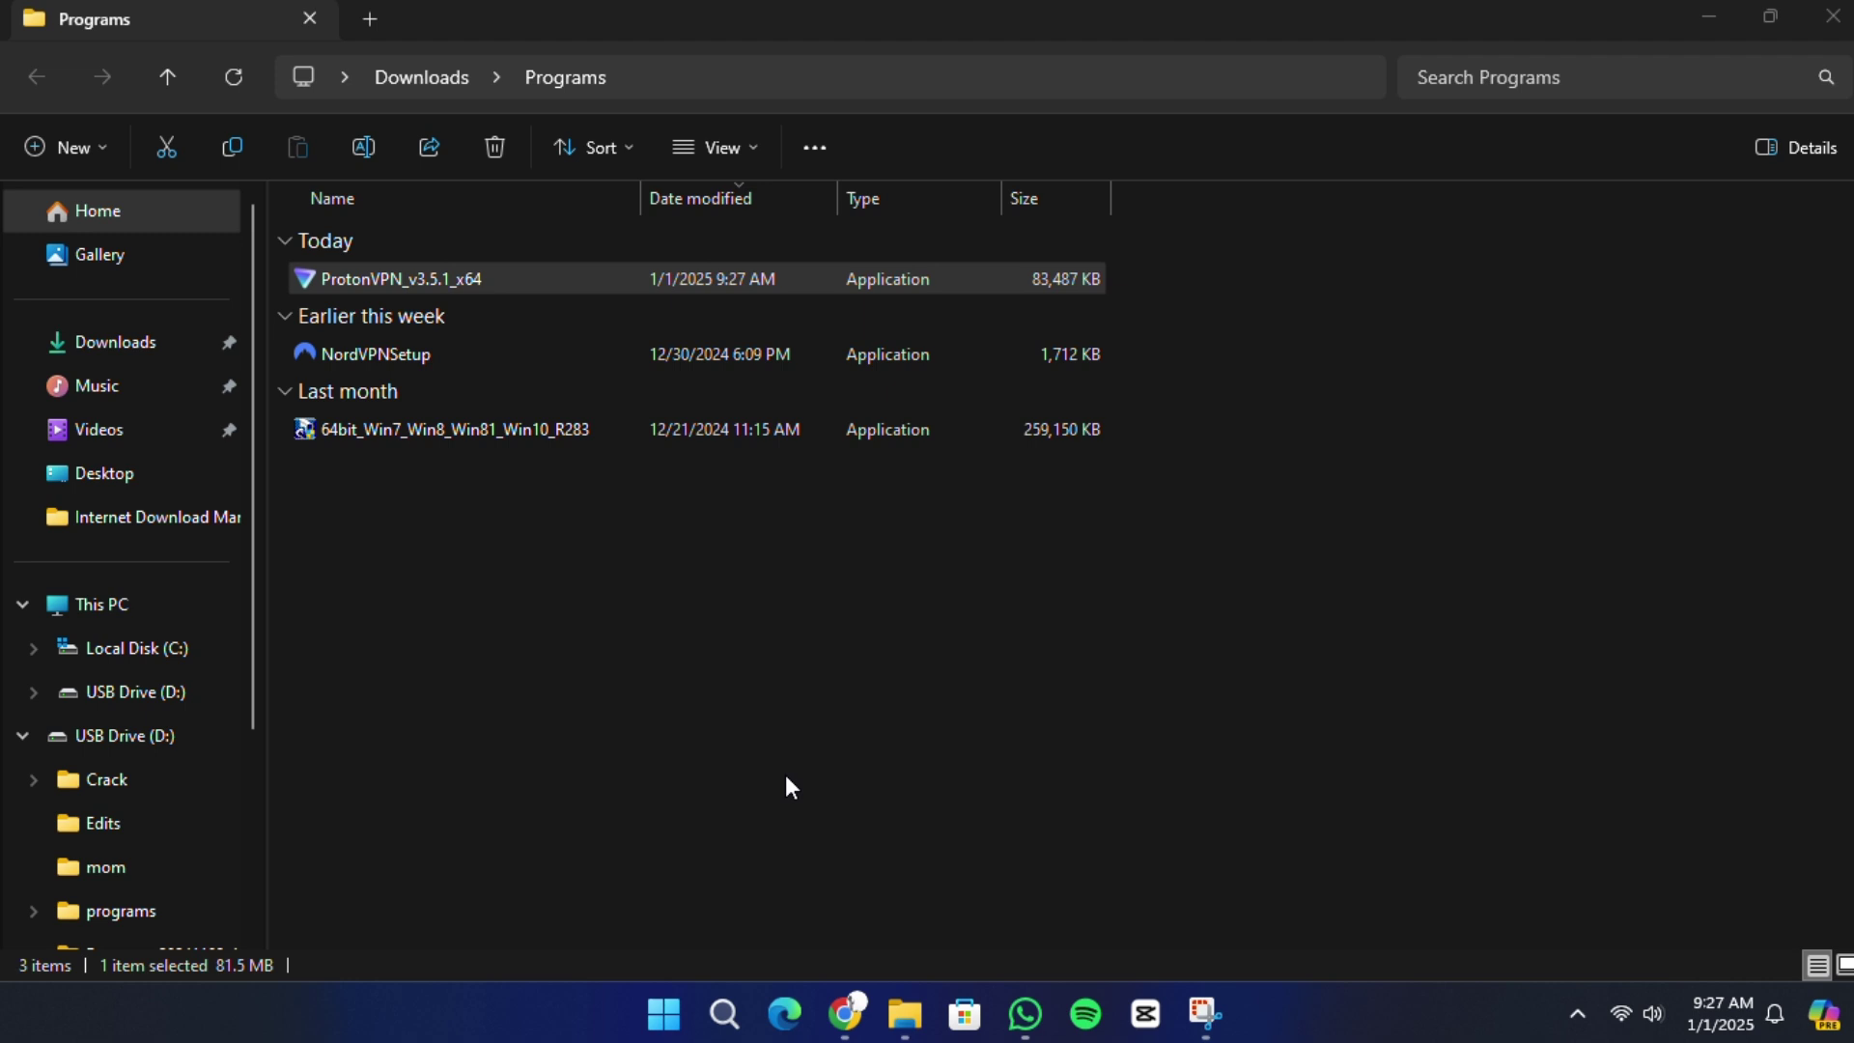
left_click(1004, 571)
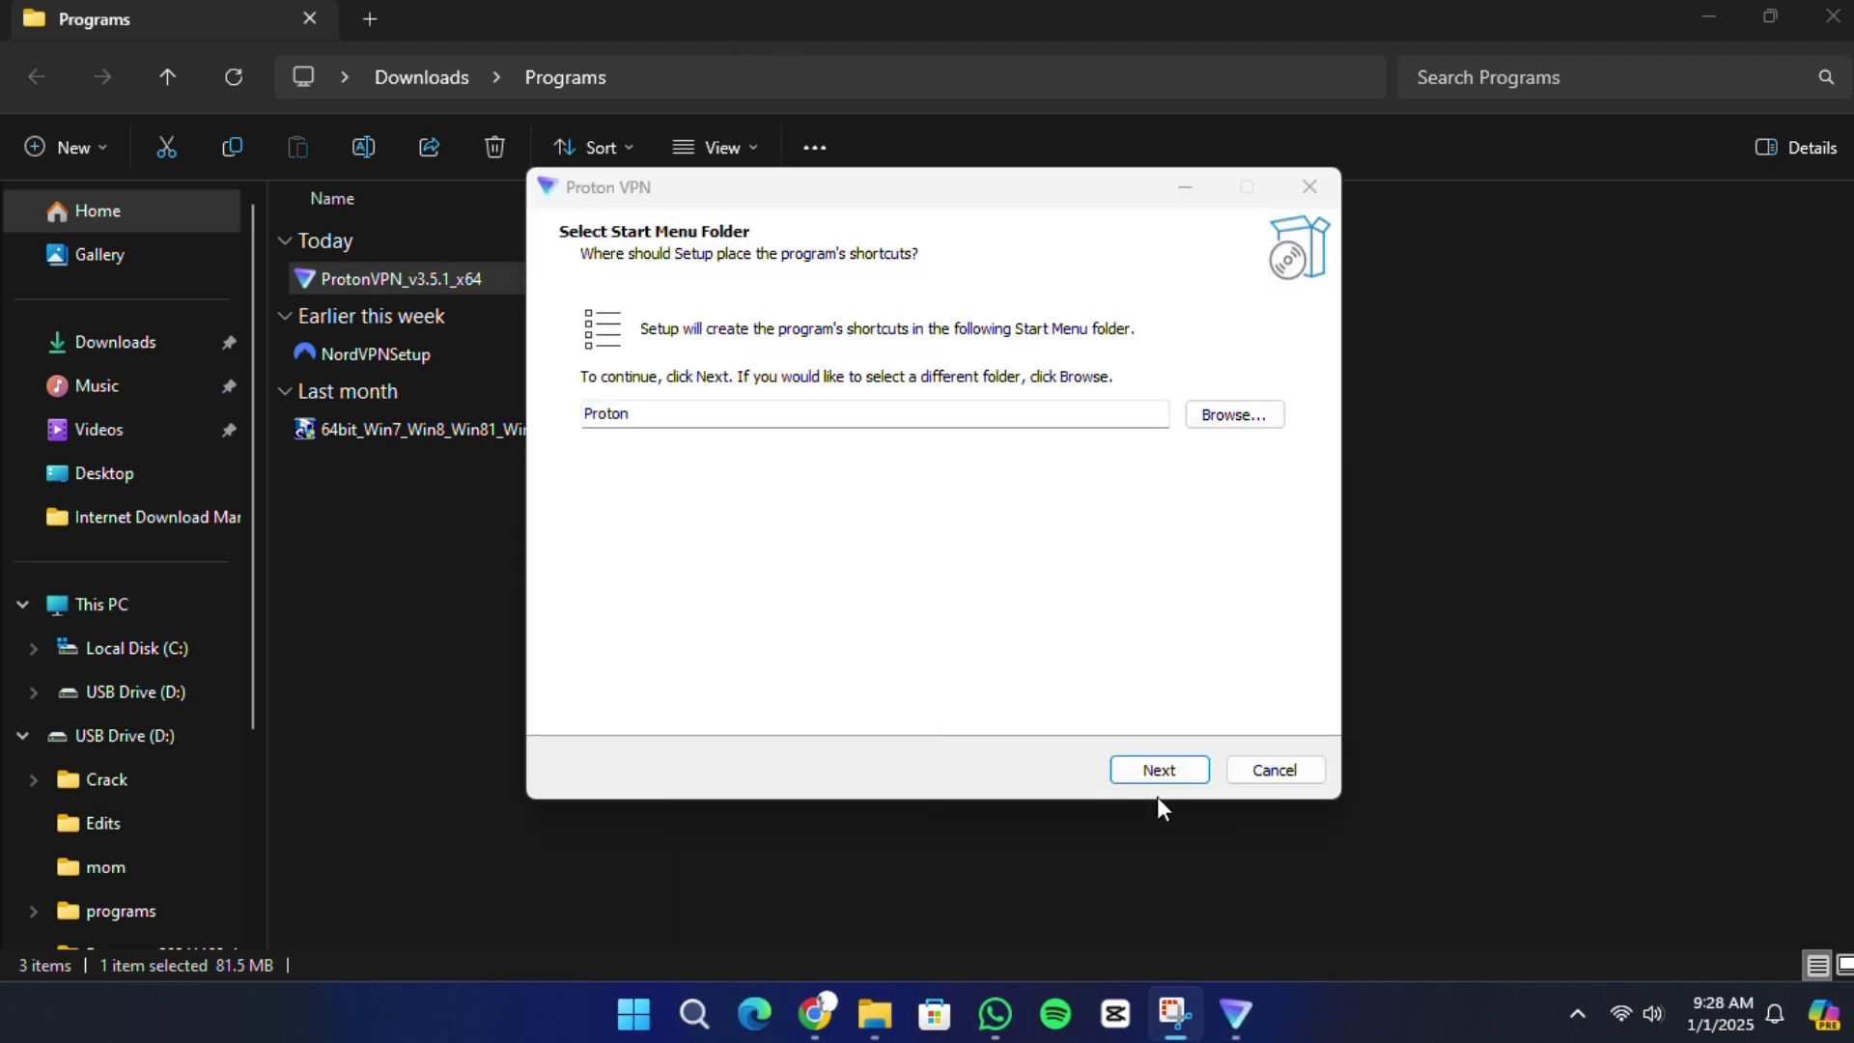
left_click(1156, 772)
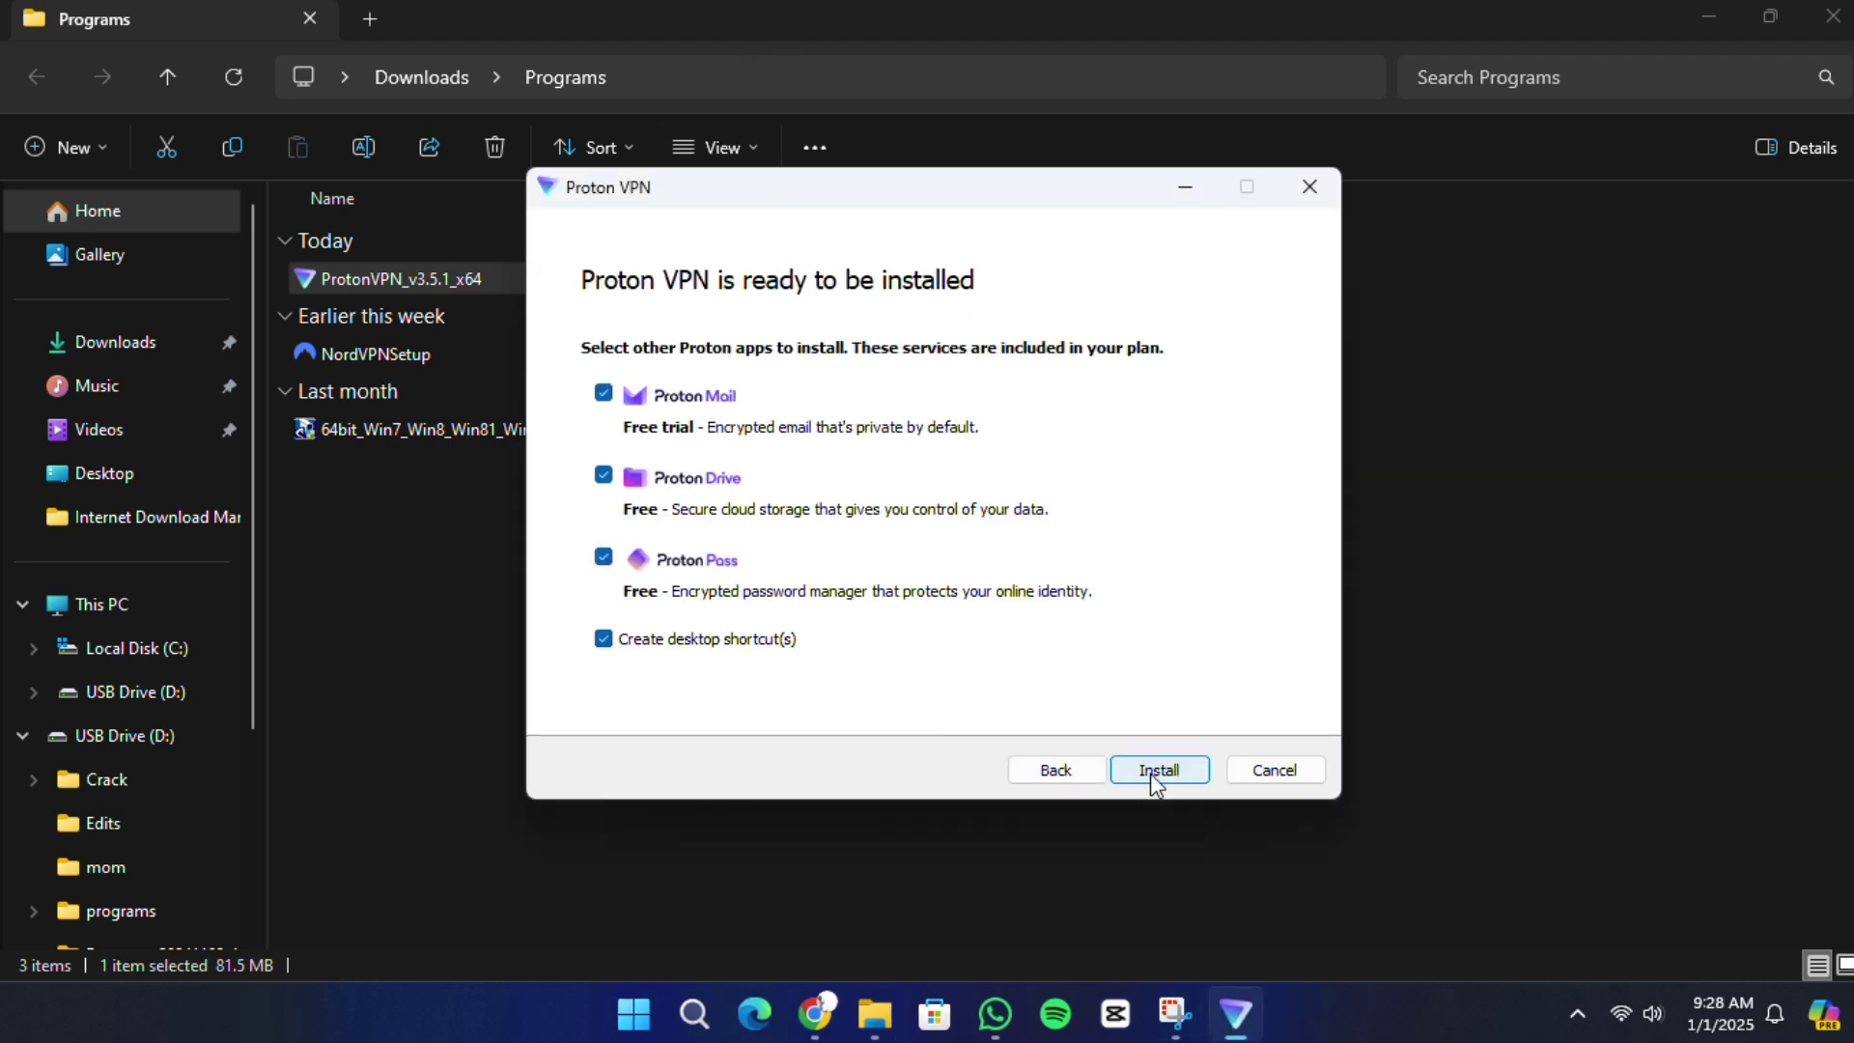
left_click(1151, 774)
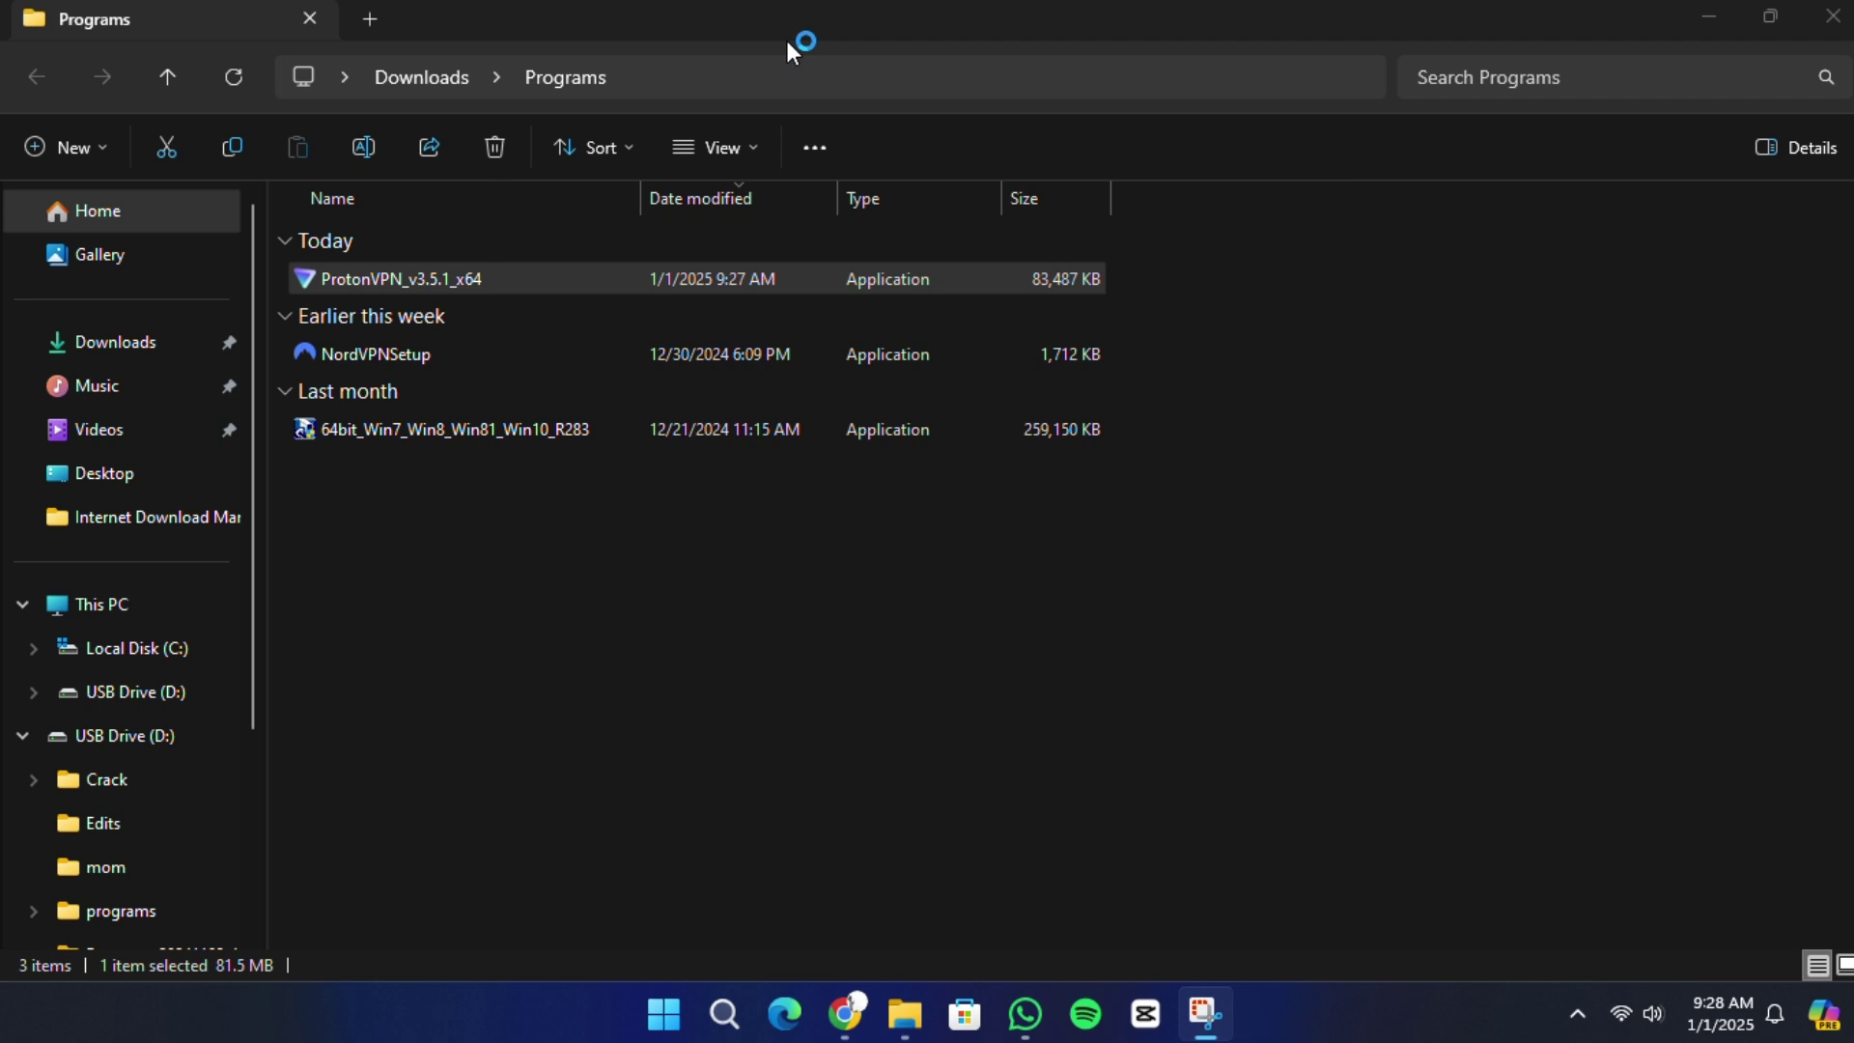
Sign in to the installed Proton VPN app with the account username and password
left_click(699, 397)
type("g")
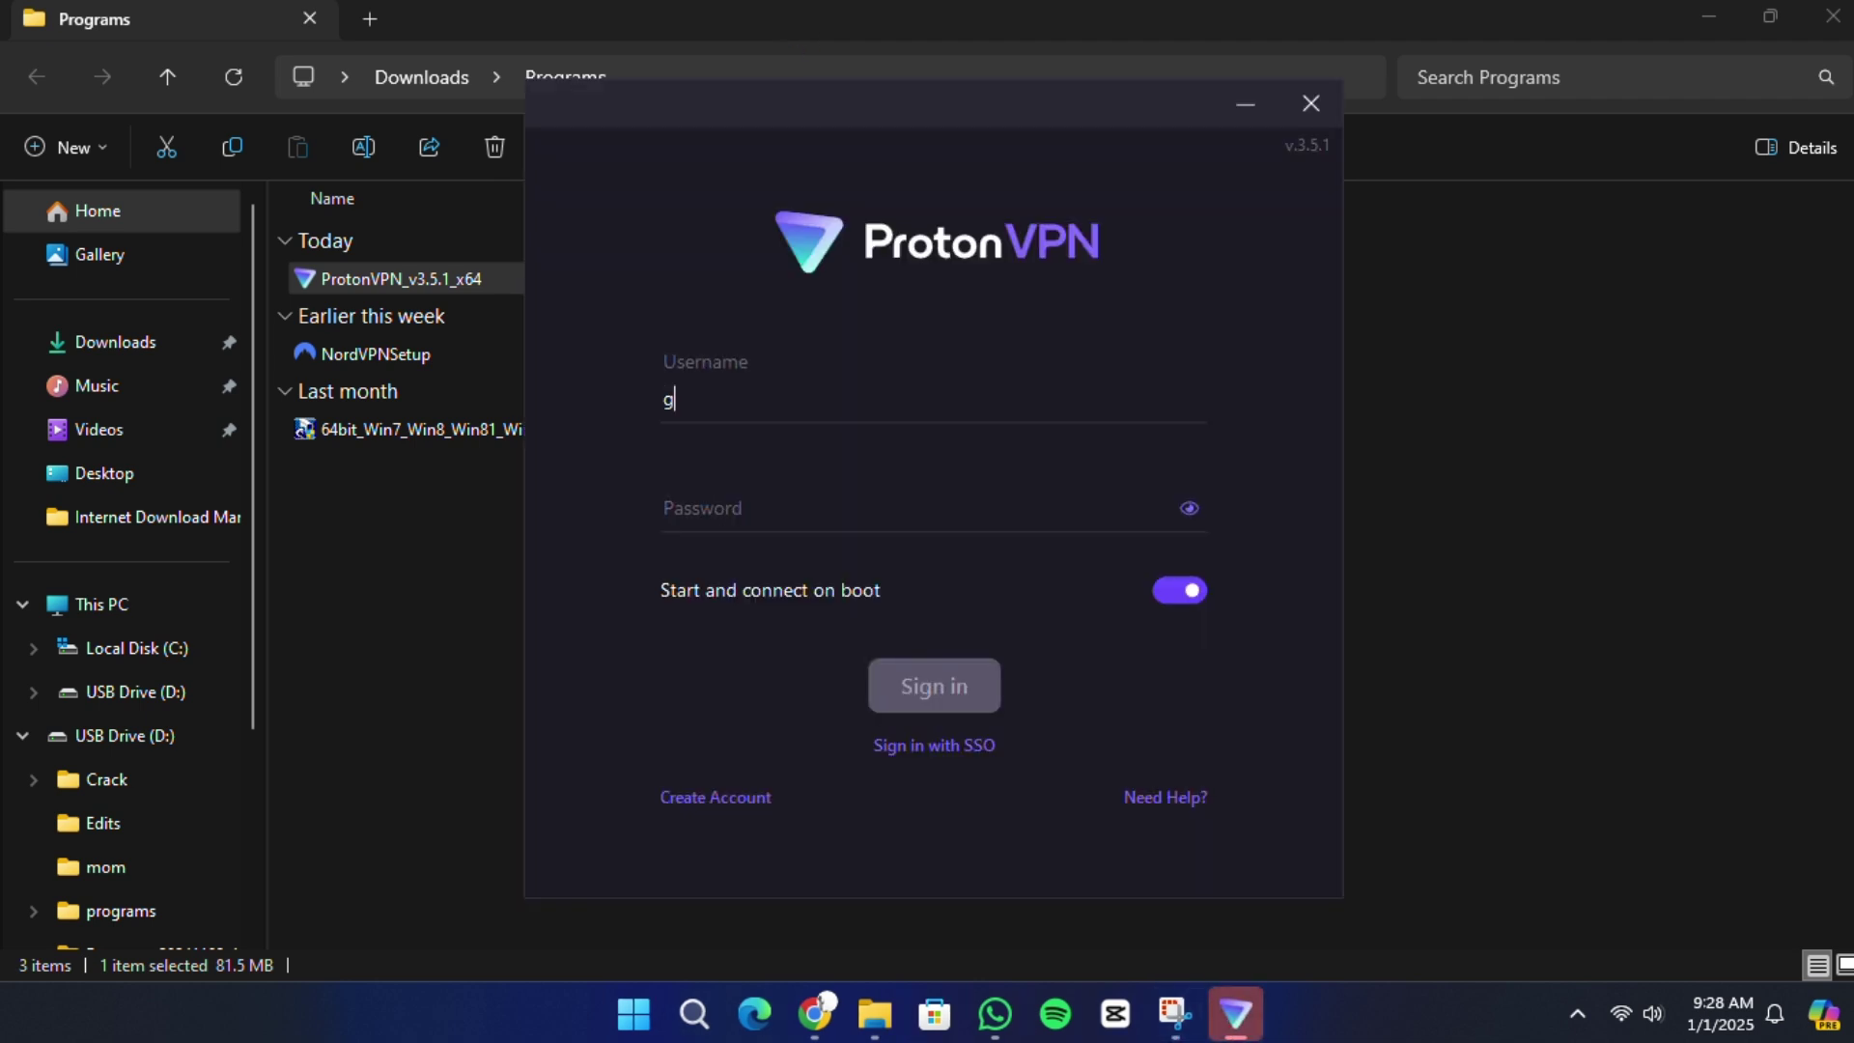
type("ul••••••••")
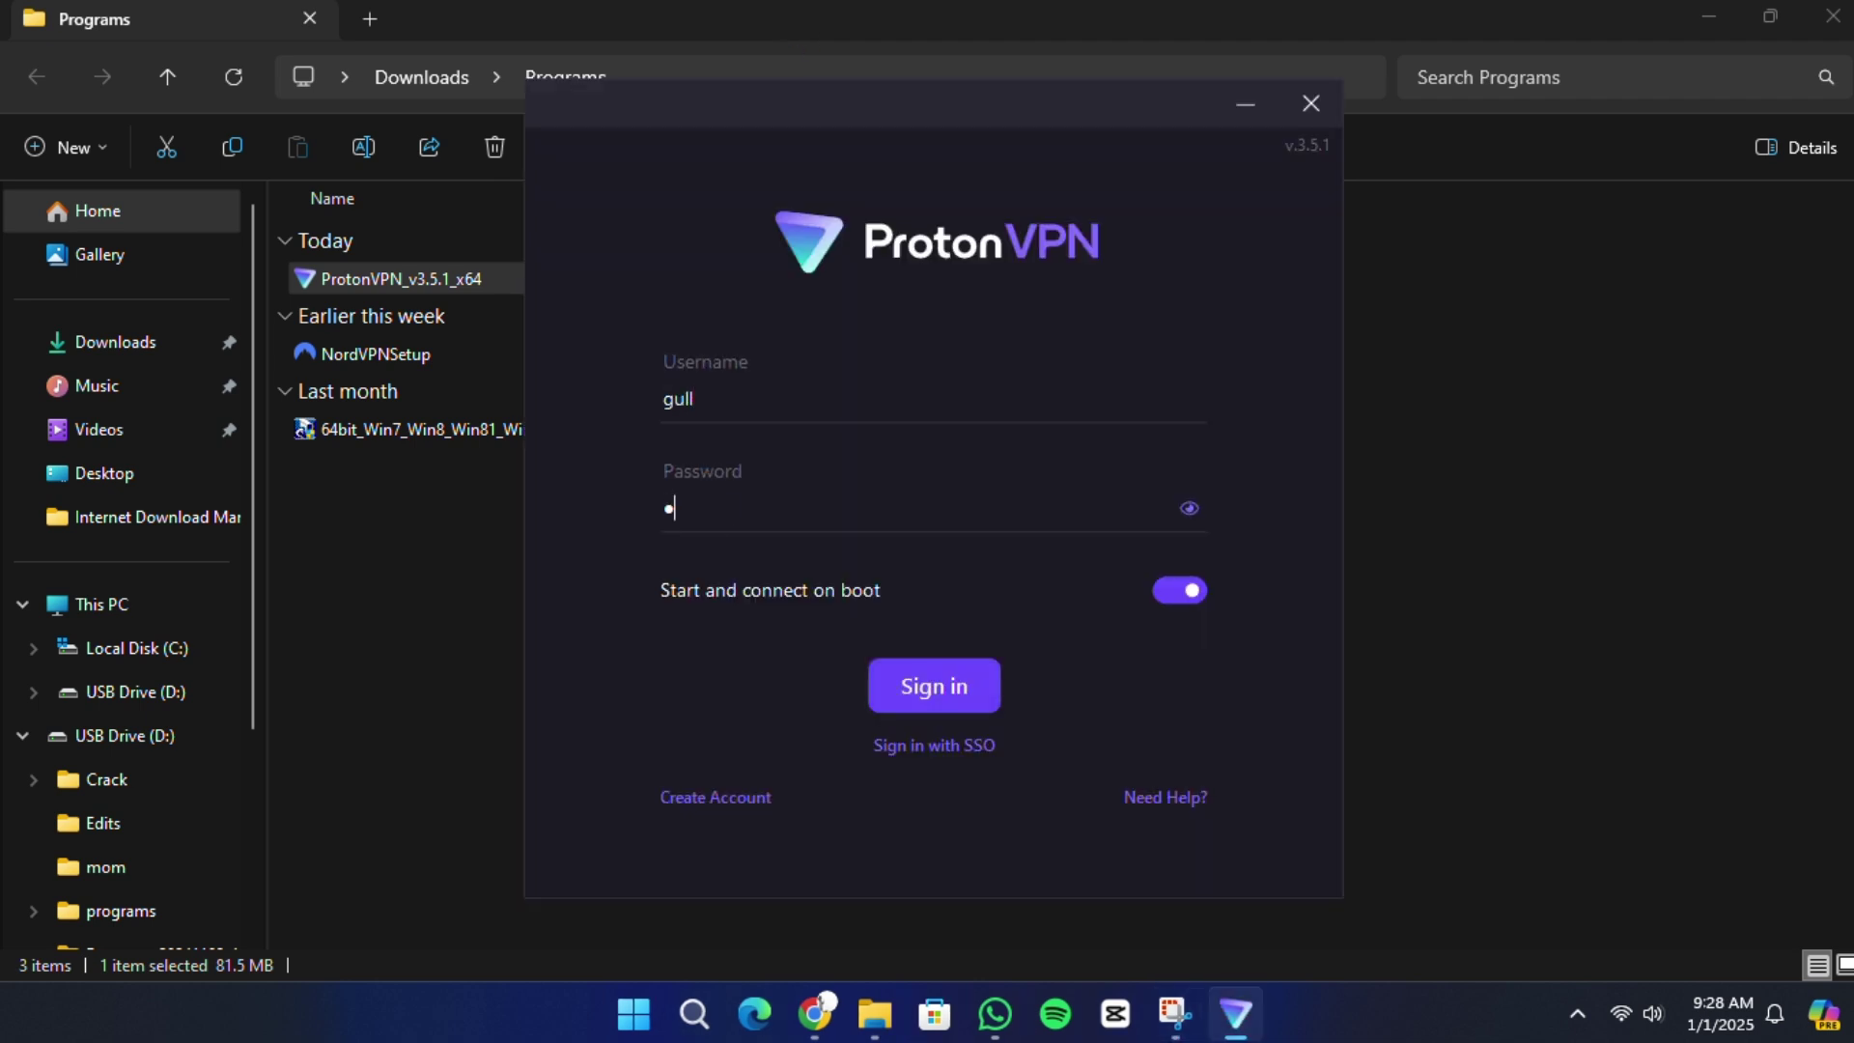
left_click(934, 684)
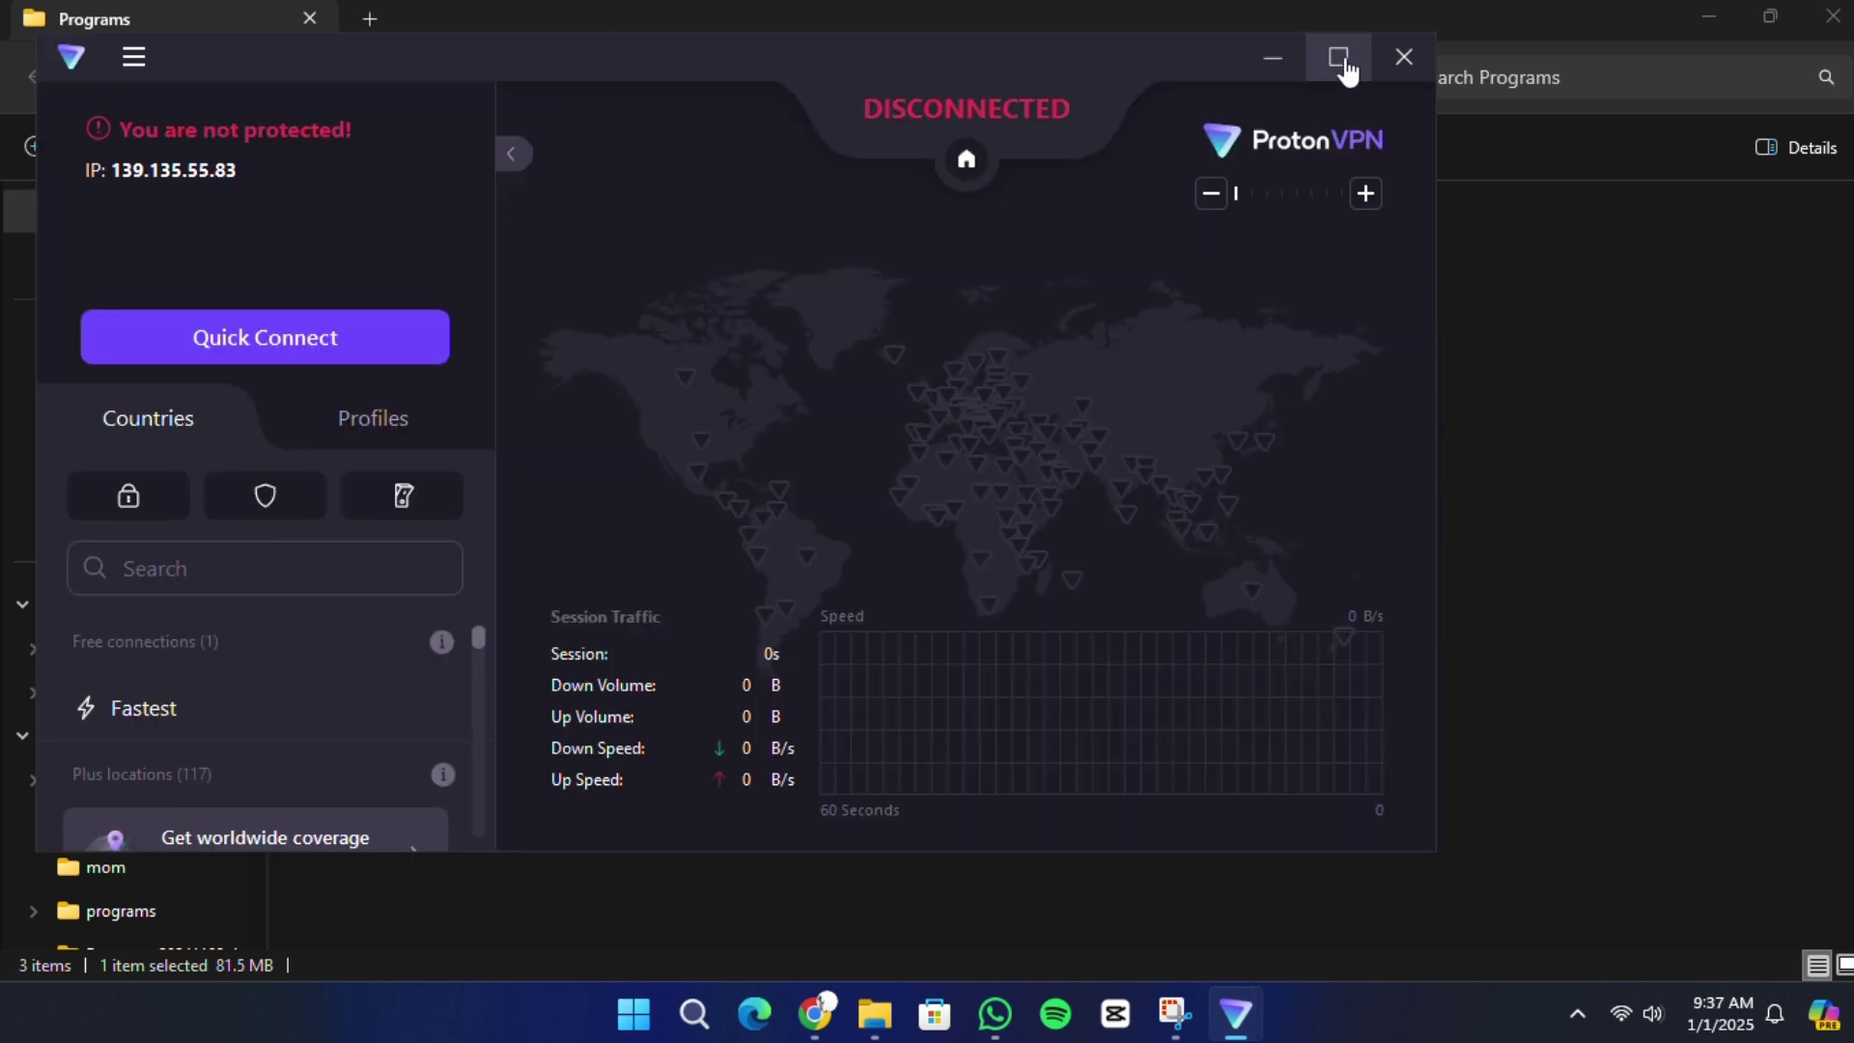
Maximize the app, Quick Connect to PL-FREE#2, then change server to US-FREE#64
left_click(1336, 54)
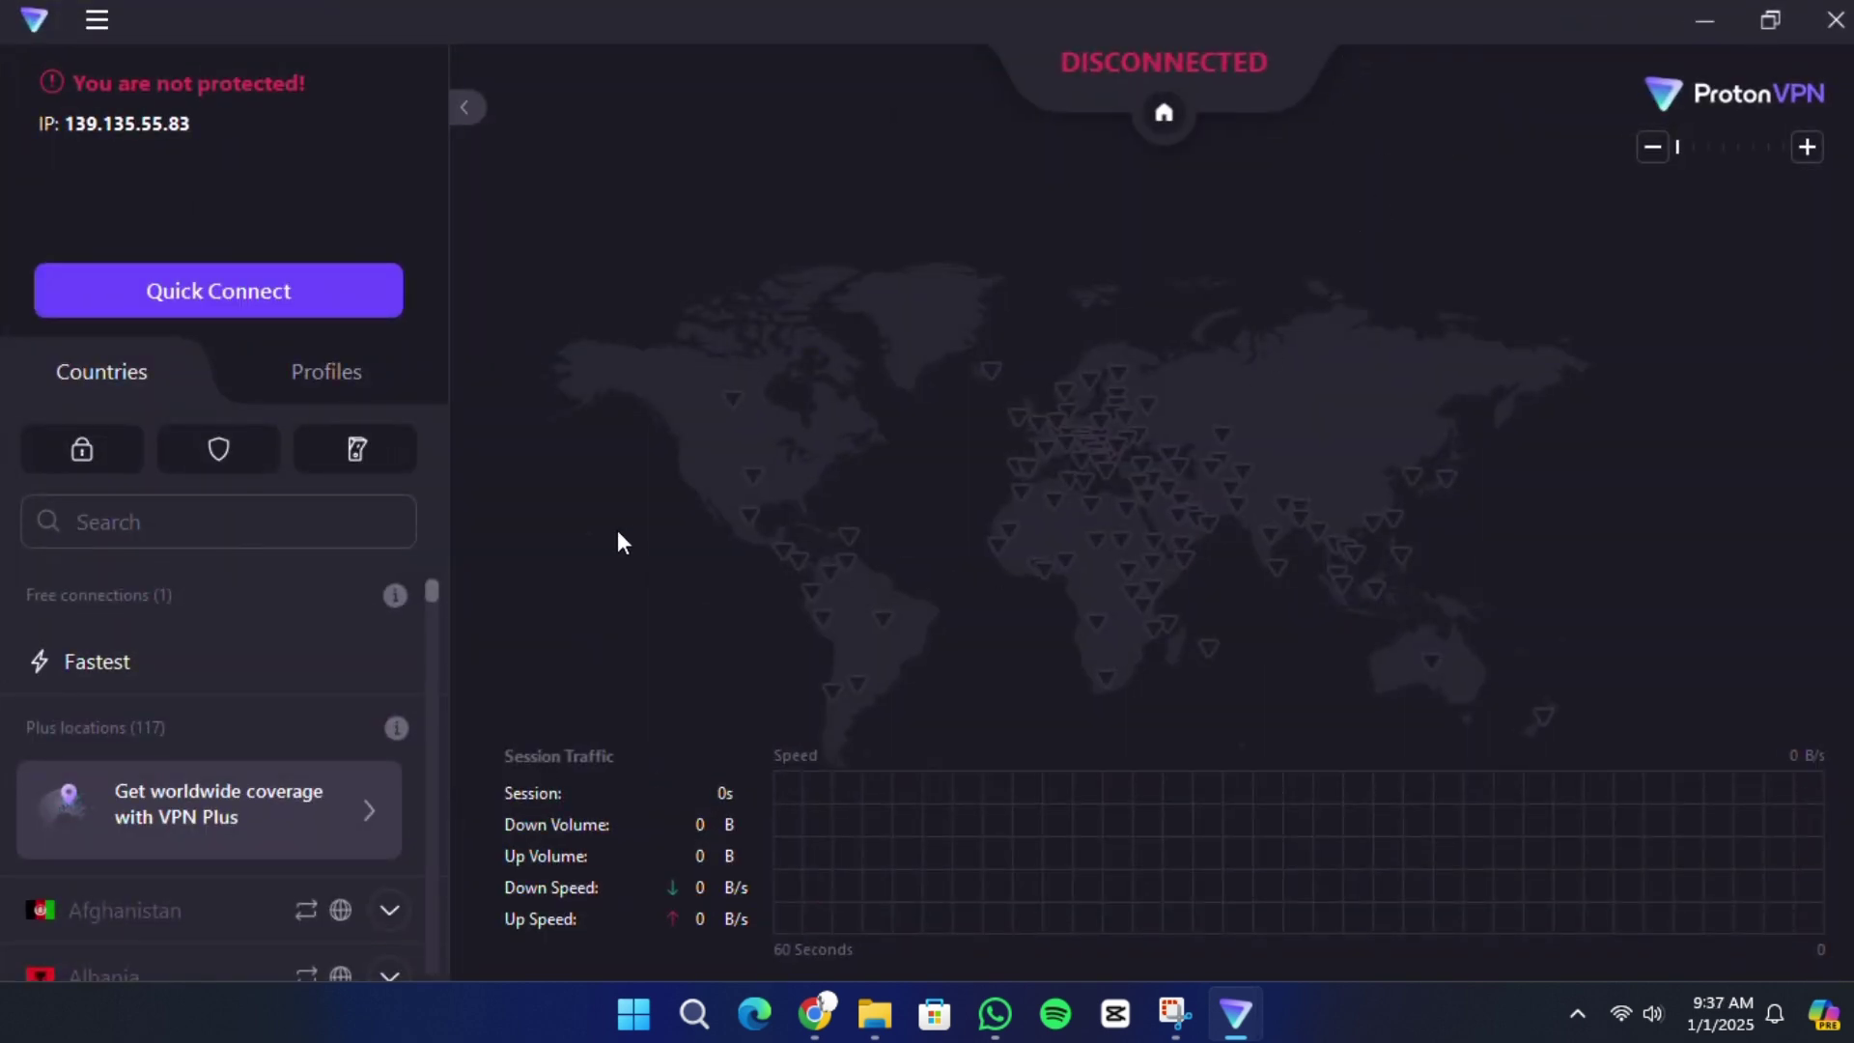
left_click(204, 289)
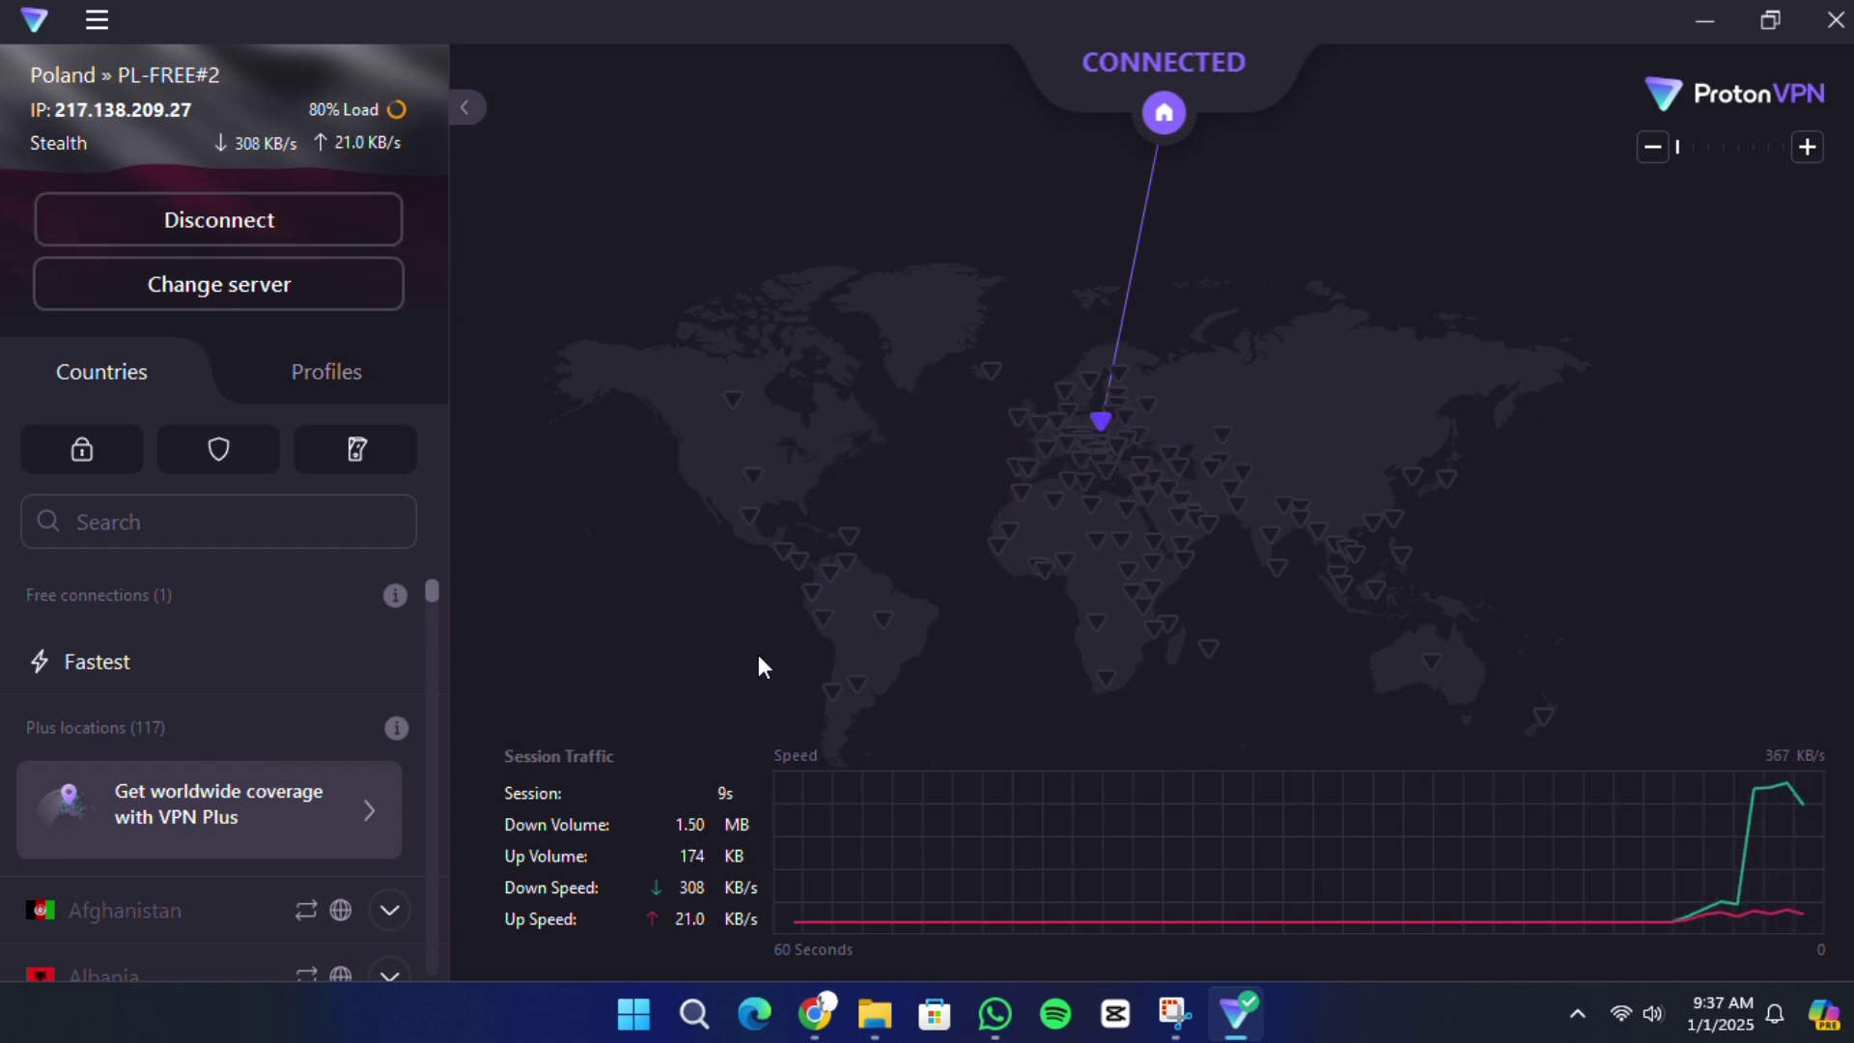
scroll(298, 869, "down", 2)
scroll(215, 869, "up", 2)
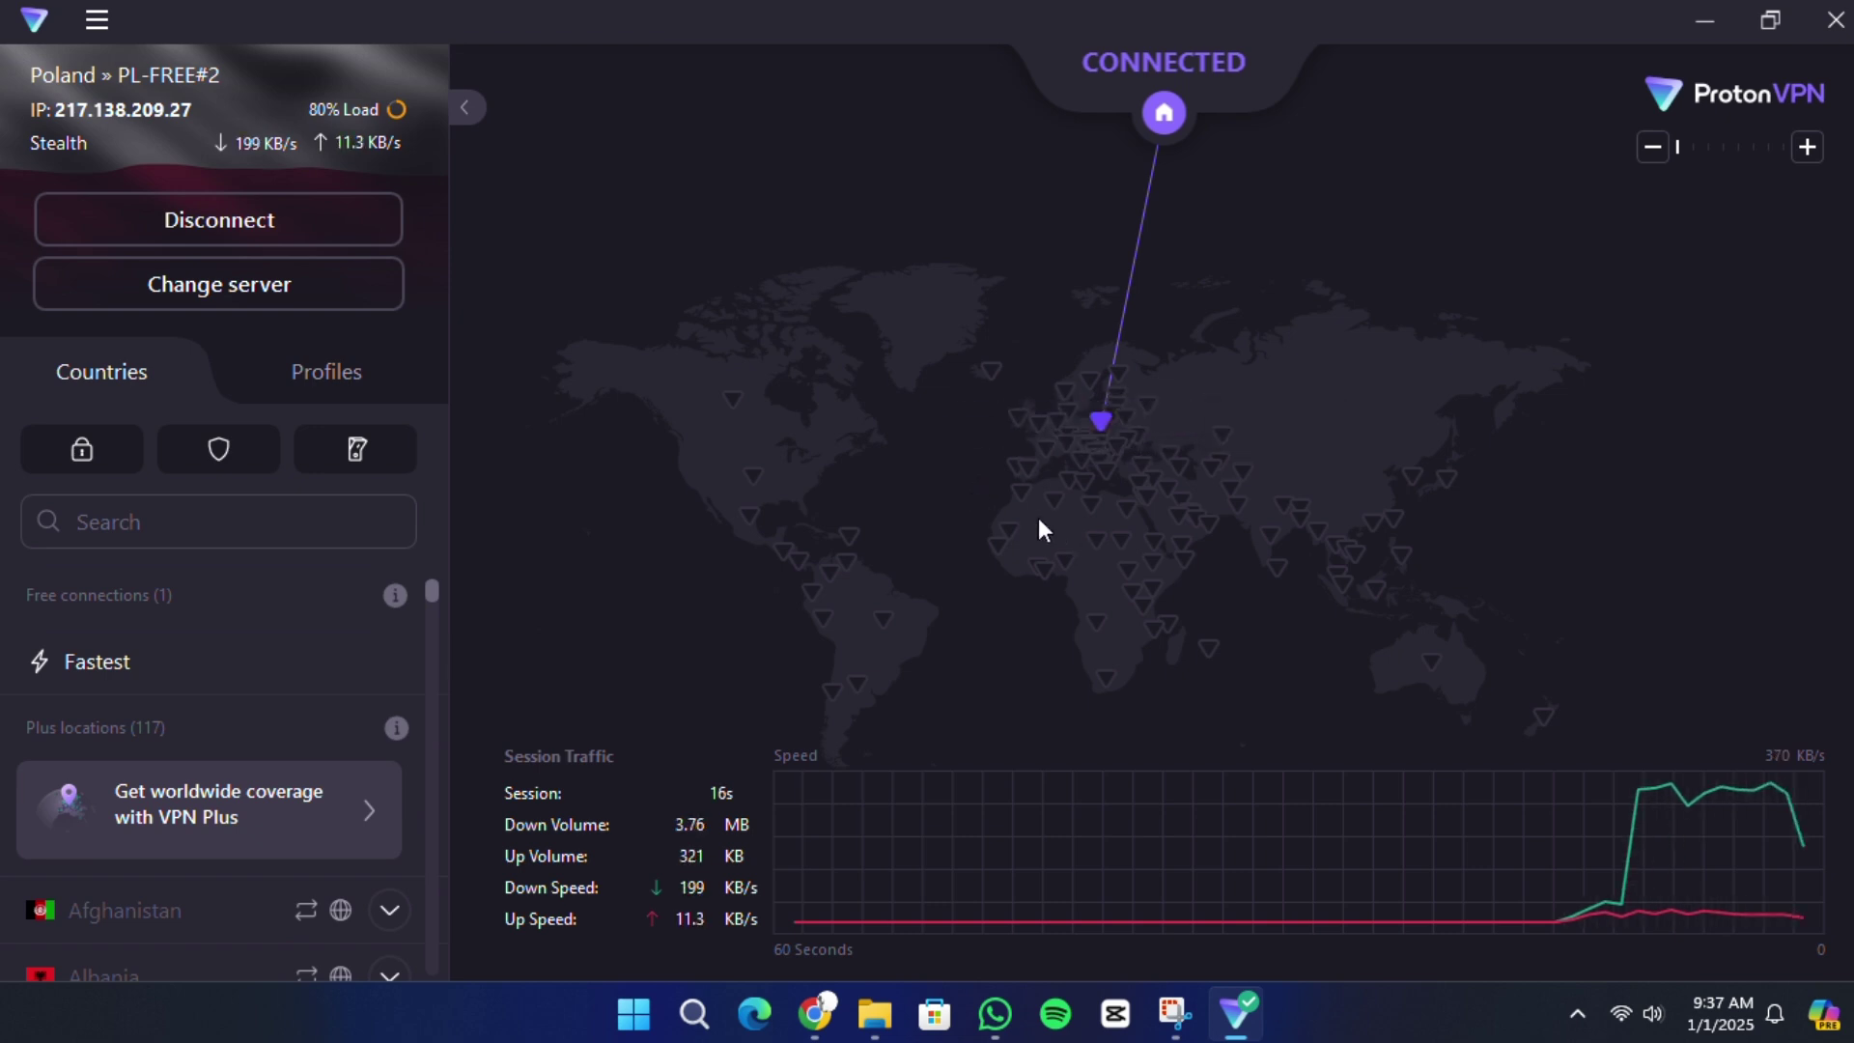
left_click(359, 462)
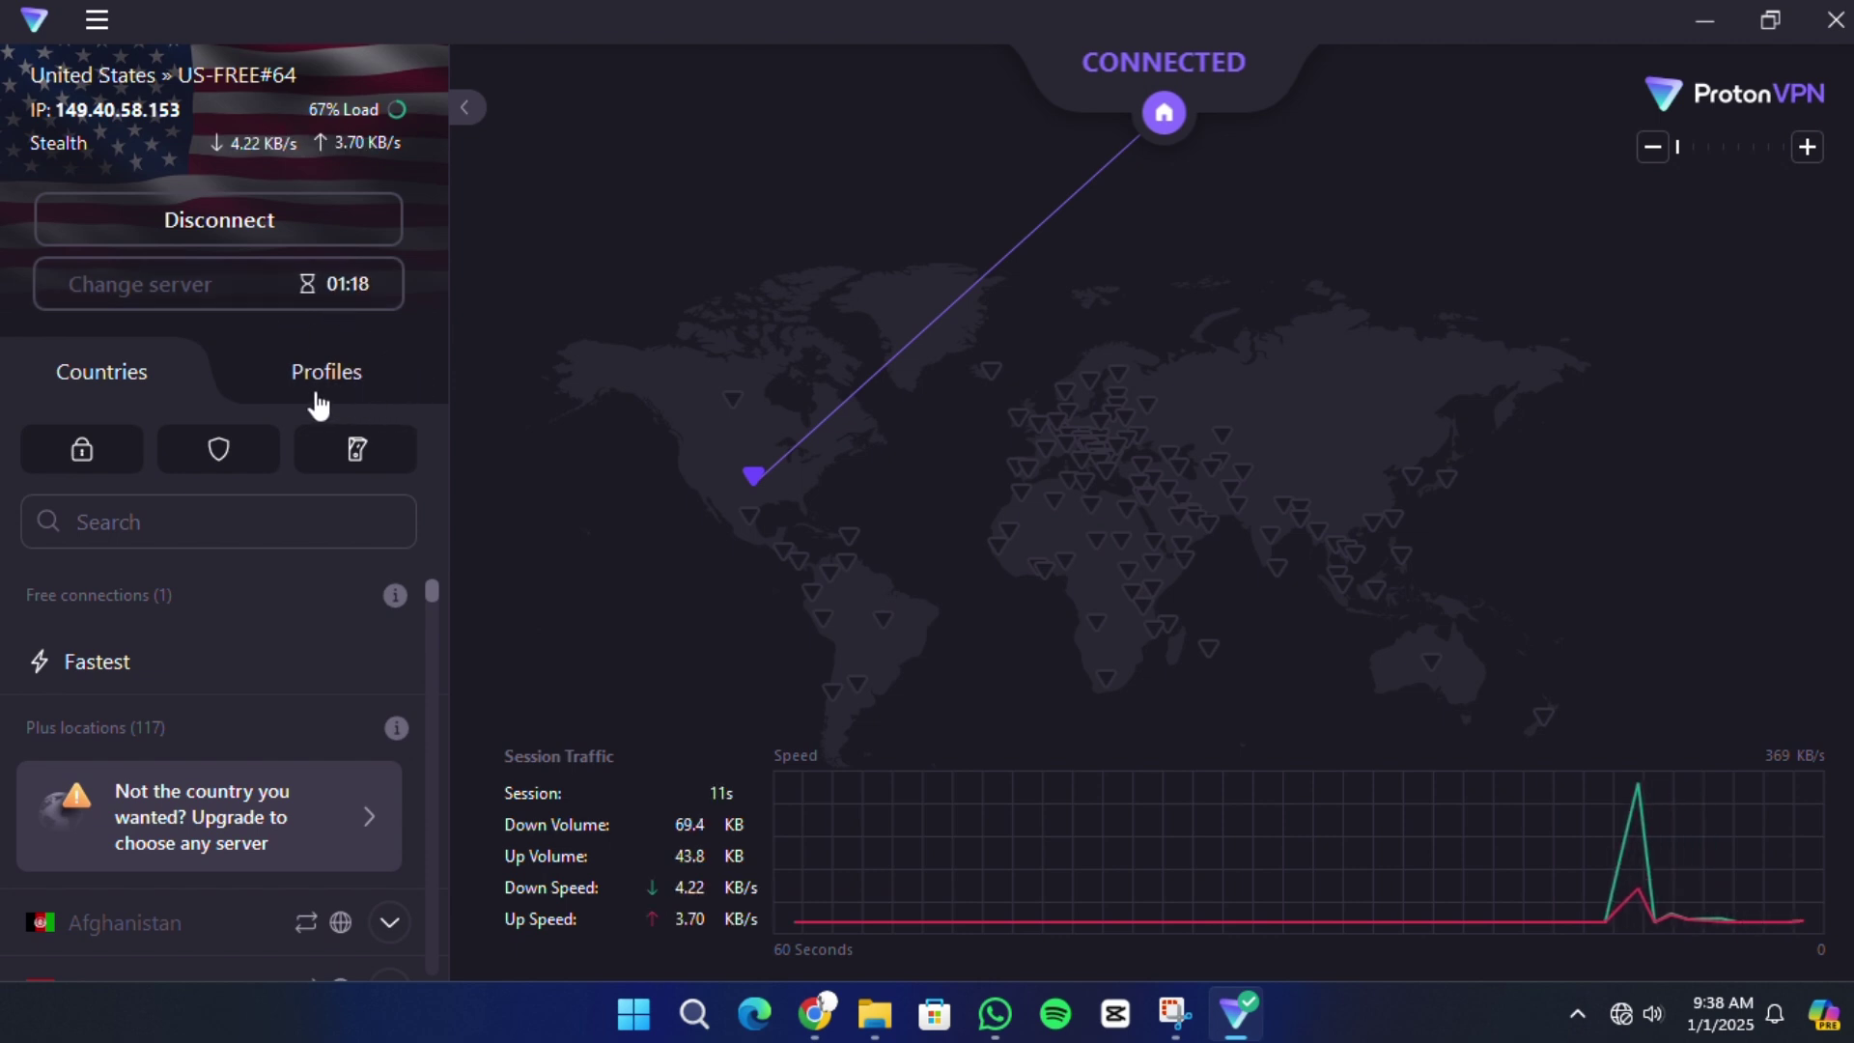
Set the kill switch to On and confirm it stays on while connected to US-FREE#64
left_click(358, 455)
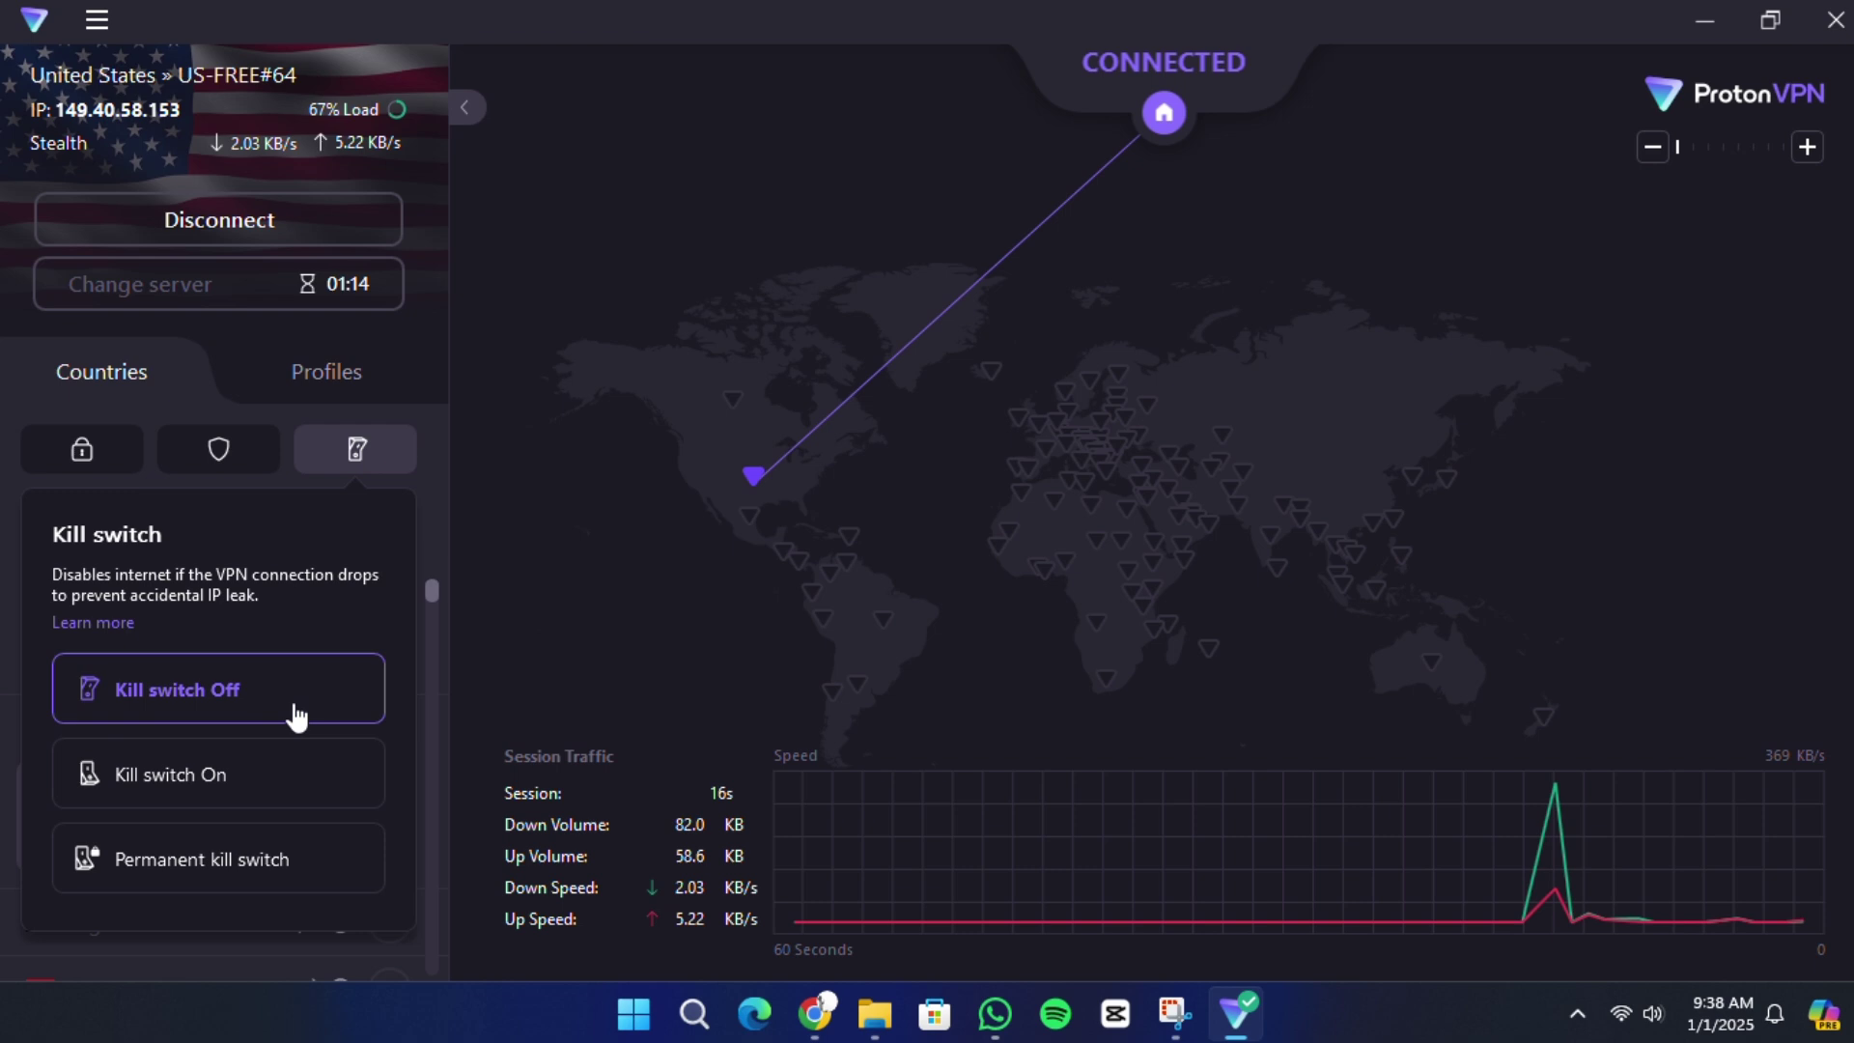
left_click(221, 782)
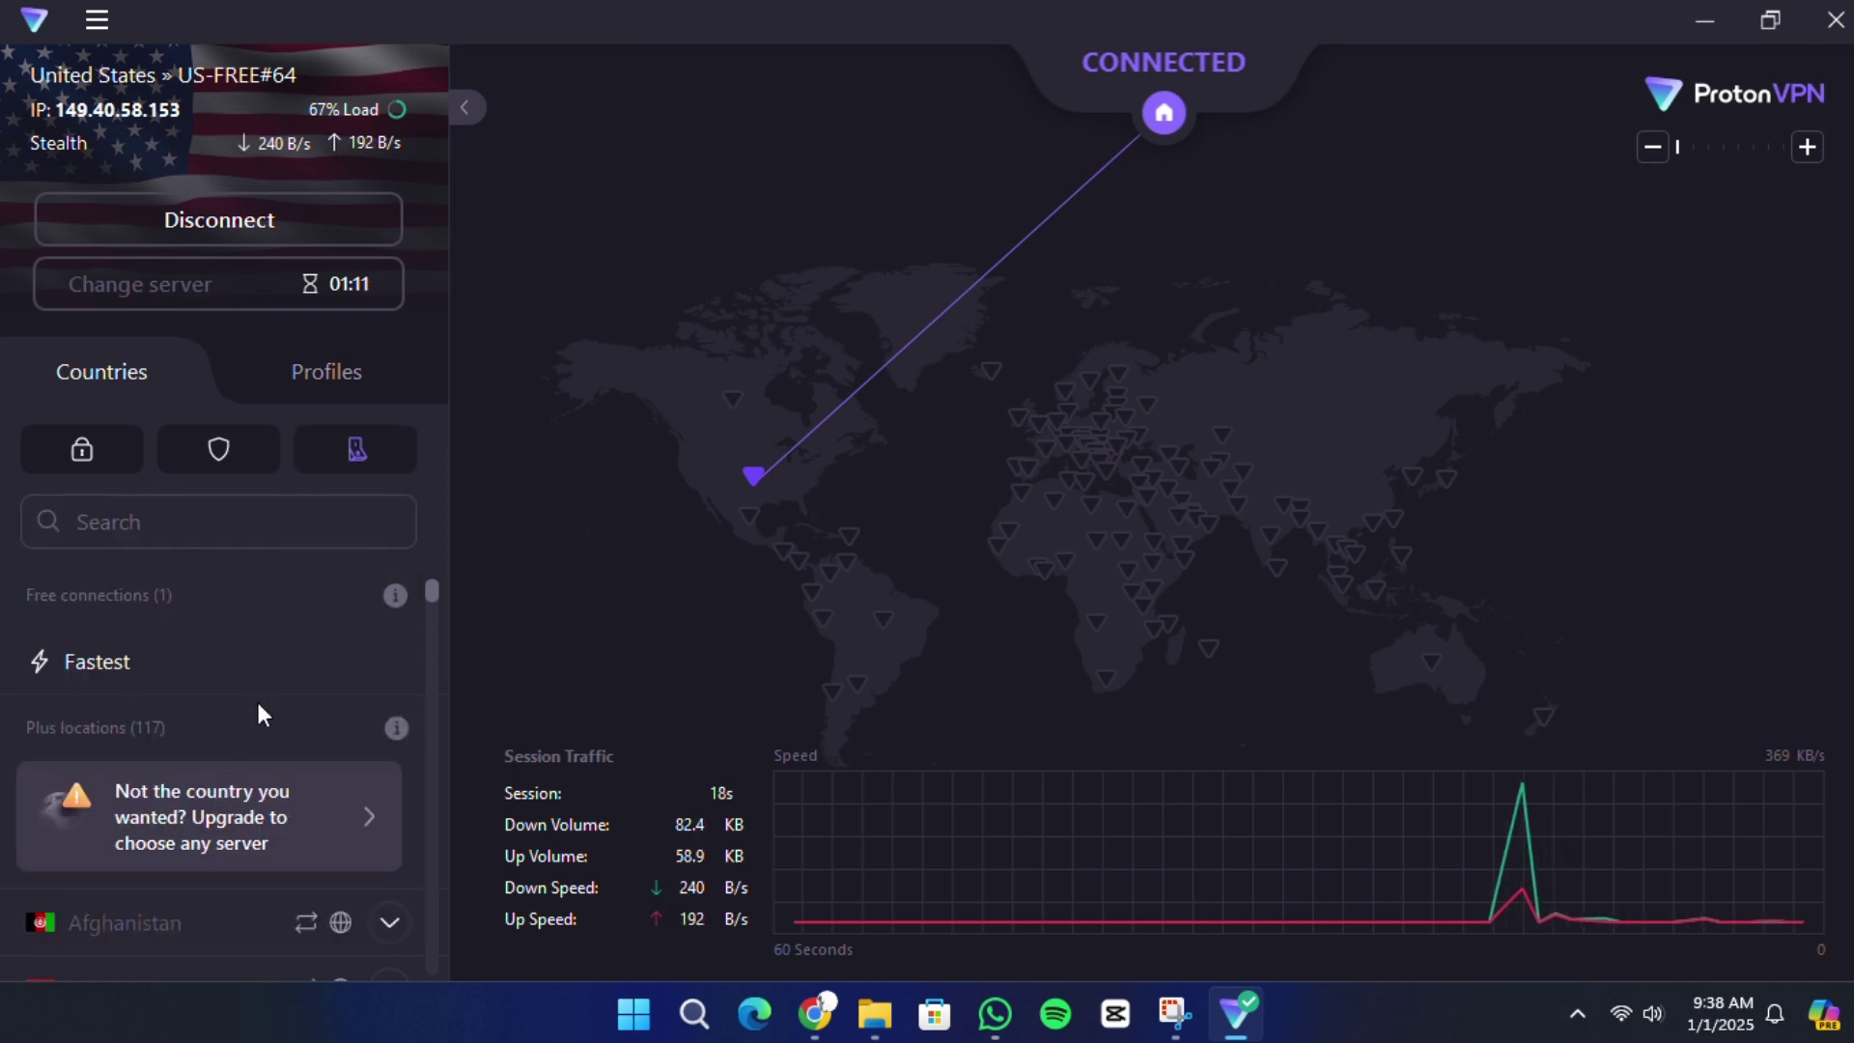
left_click(356, 450)
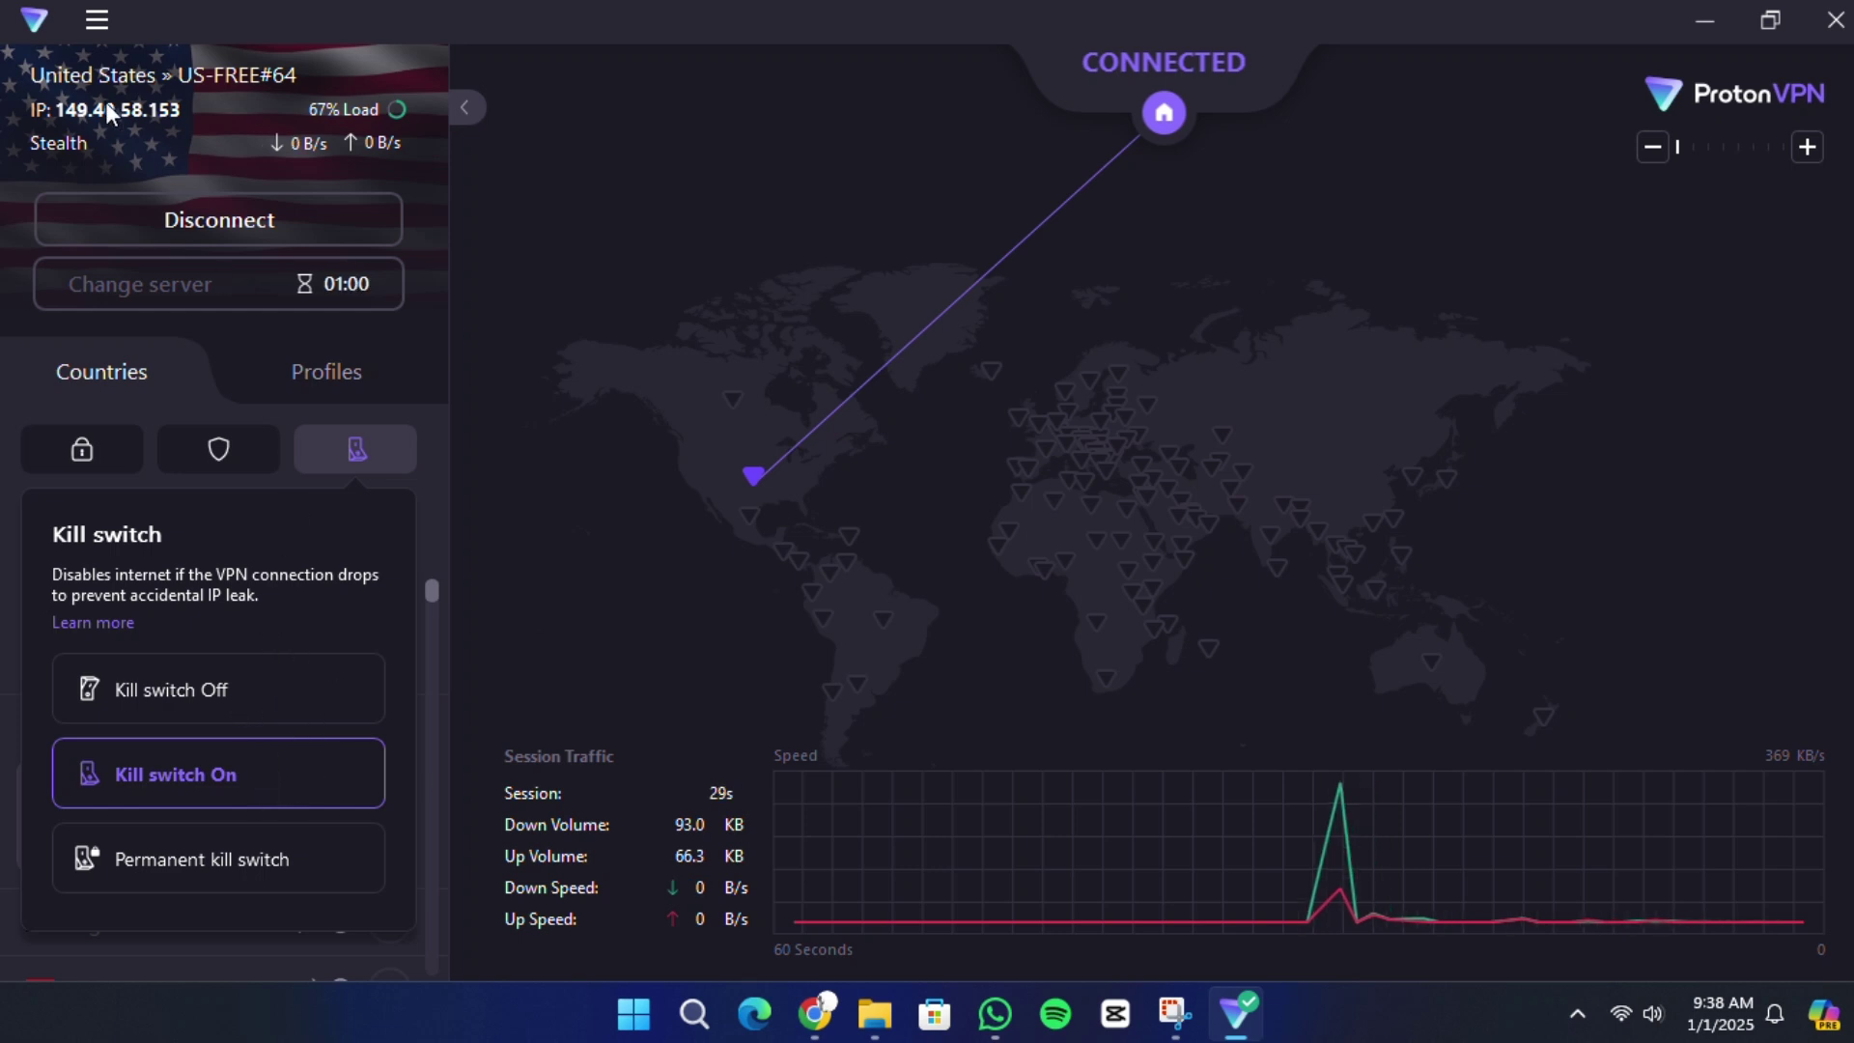
left_click(97, 19)
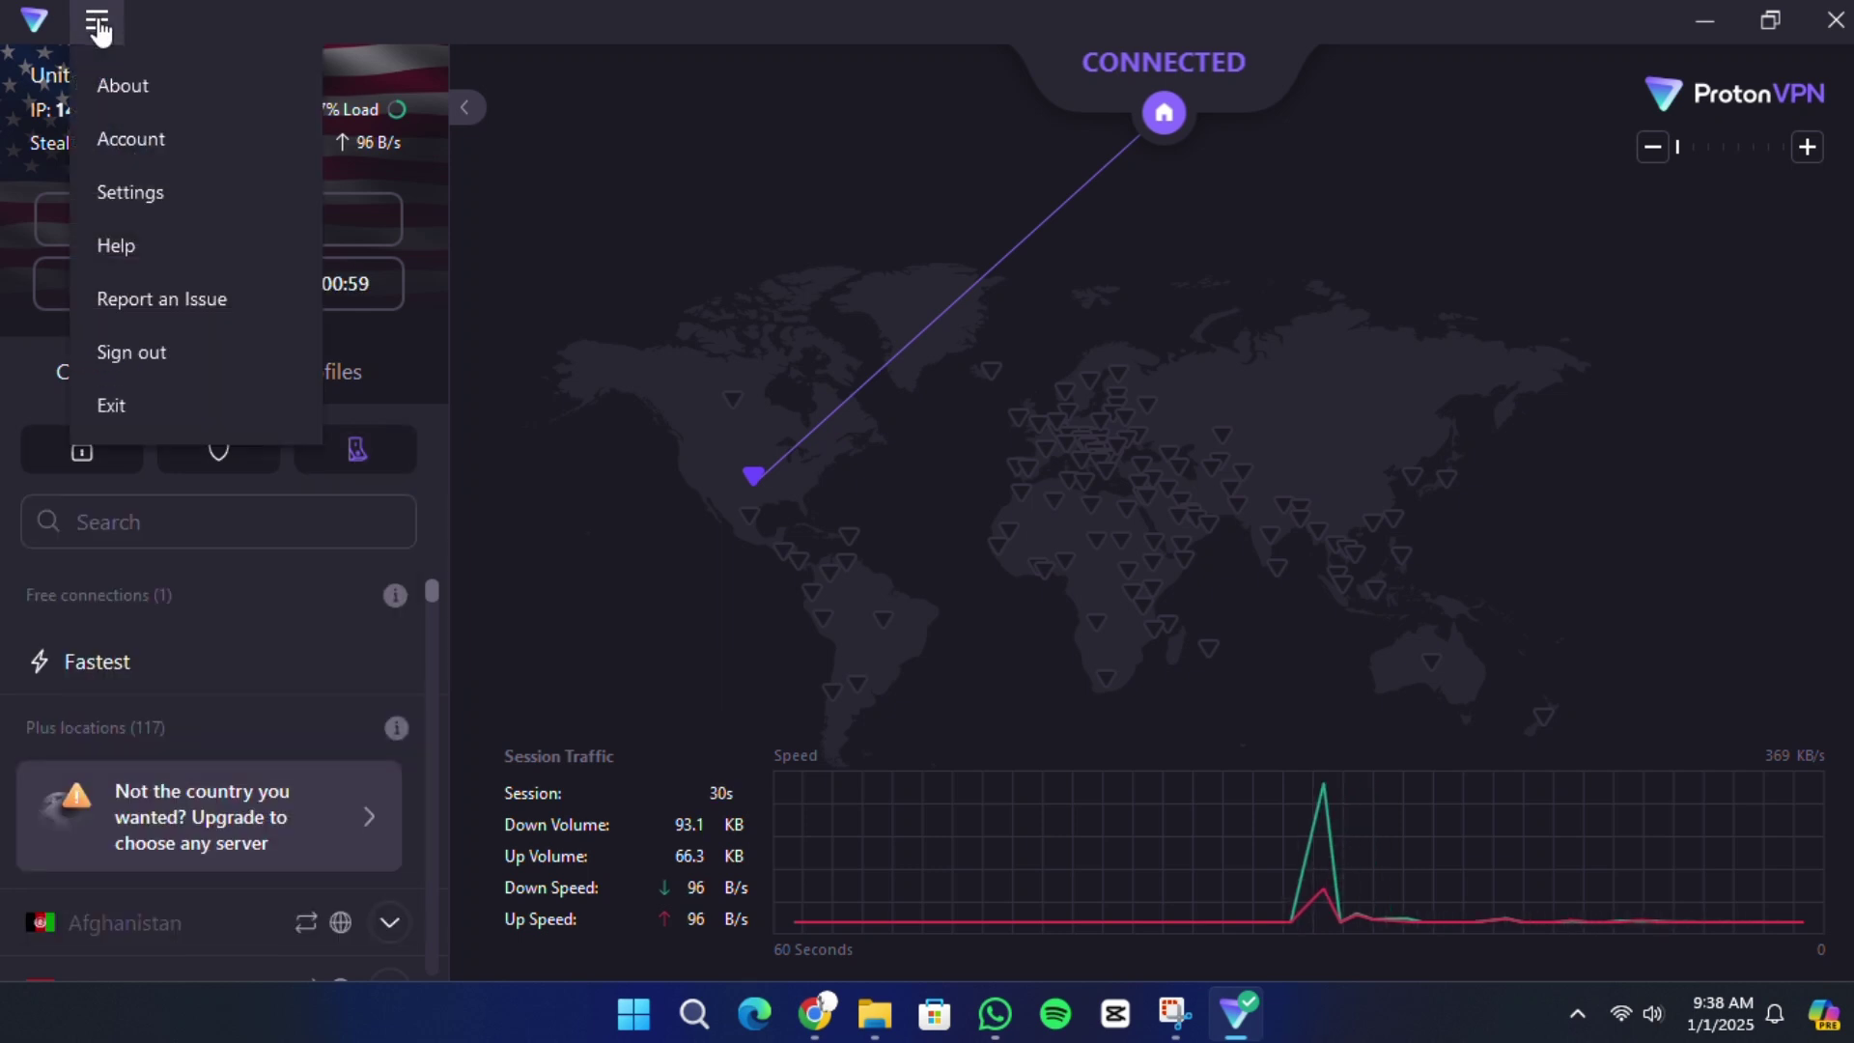
Open Settings from the main menu, landing on the General page
left_click(146, 197)
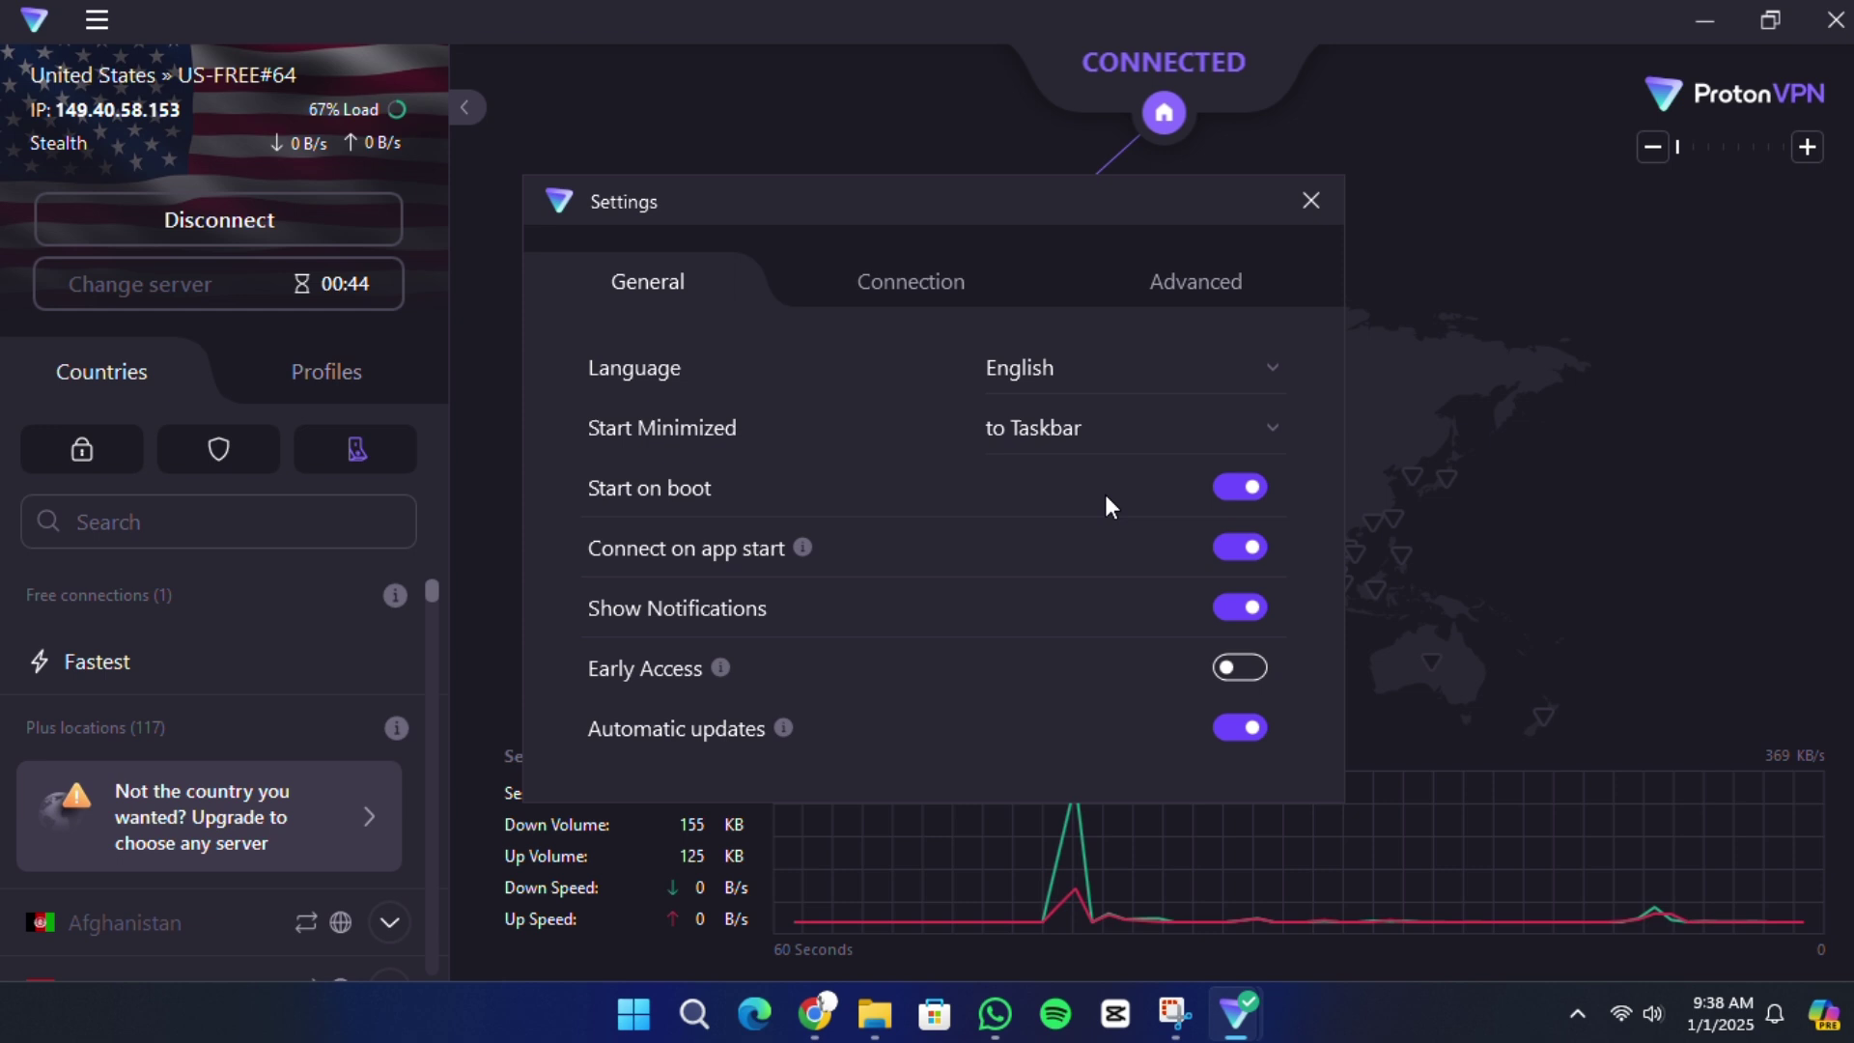
On the Connection tab, set Protocol to WireGuard (UDP)
left_click(908, 282)
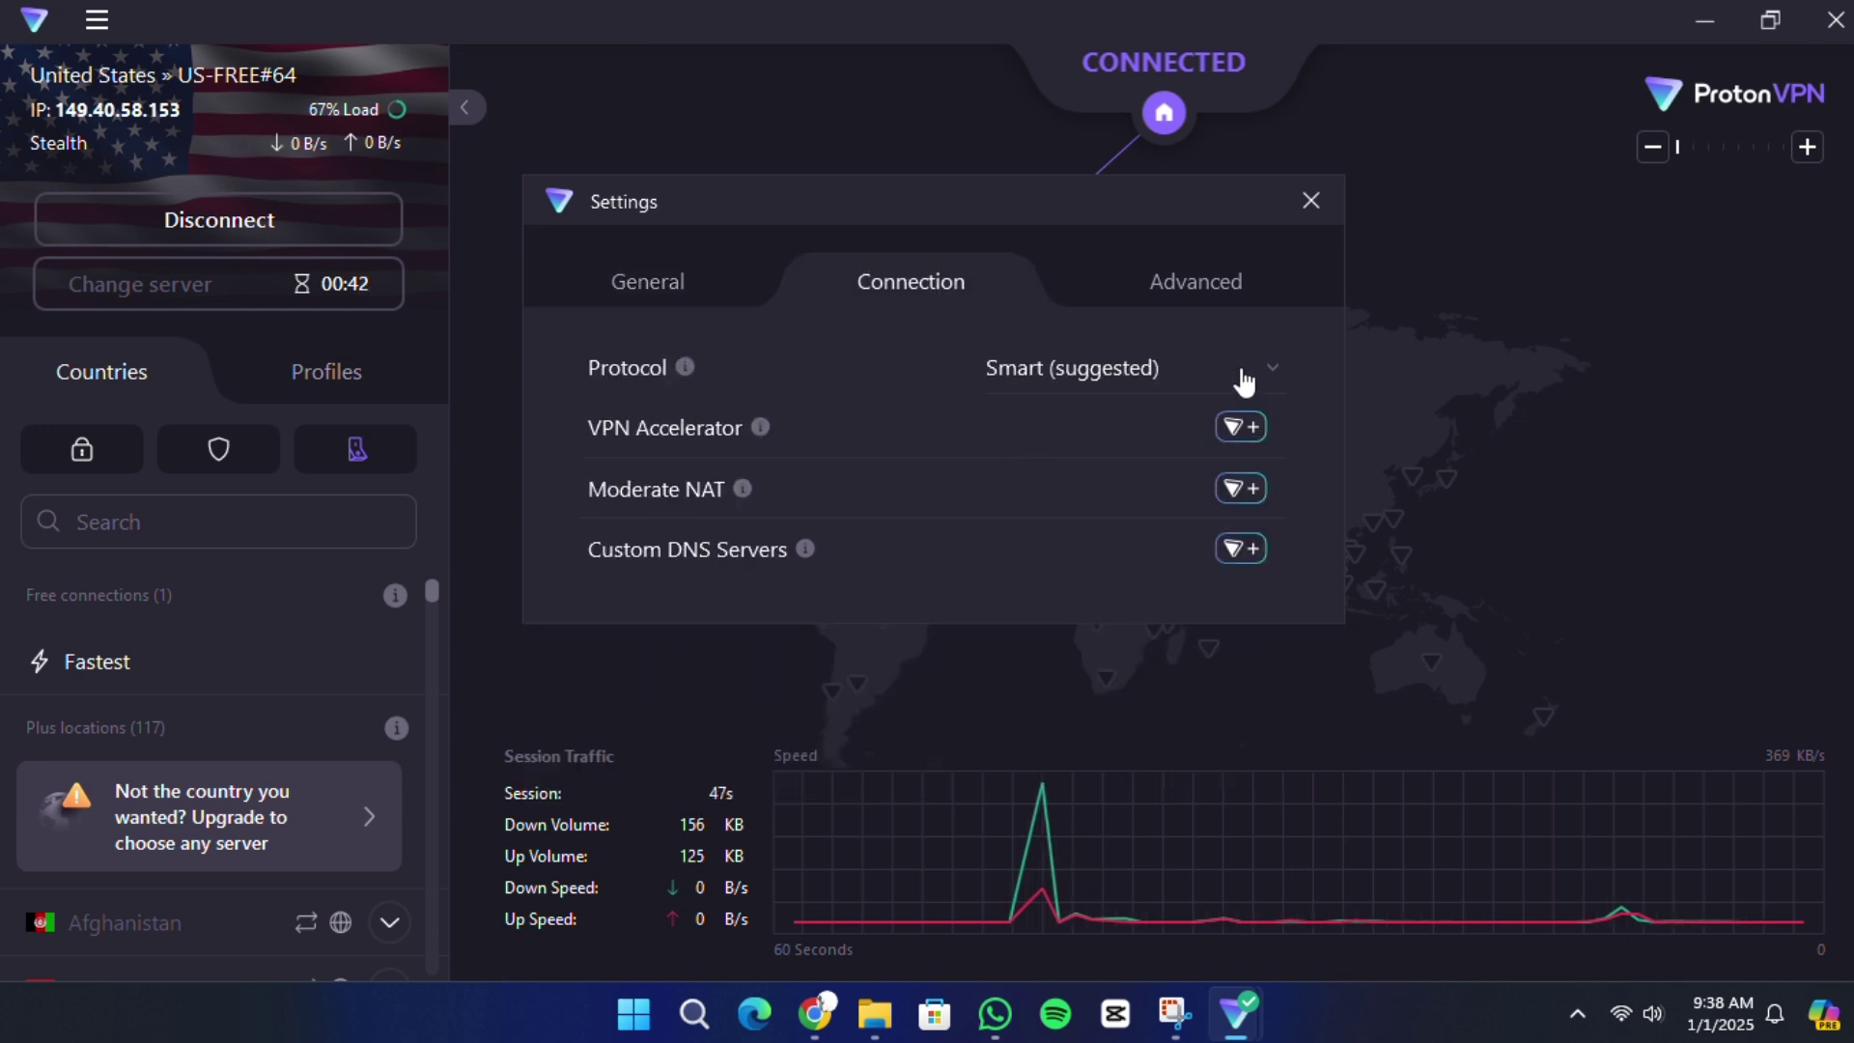
left_click(1276, 381)
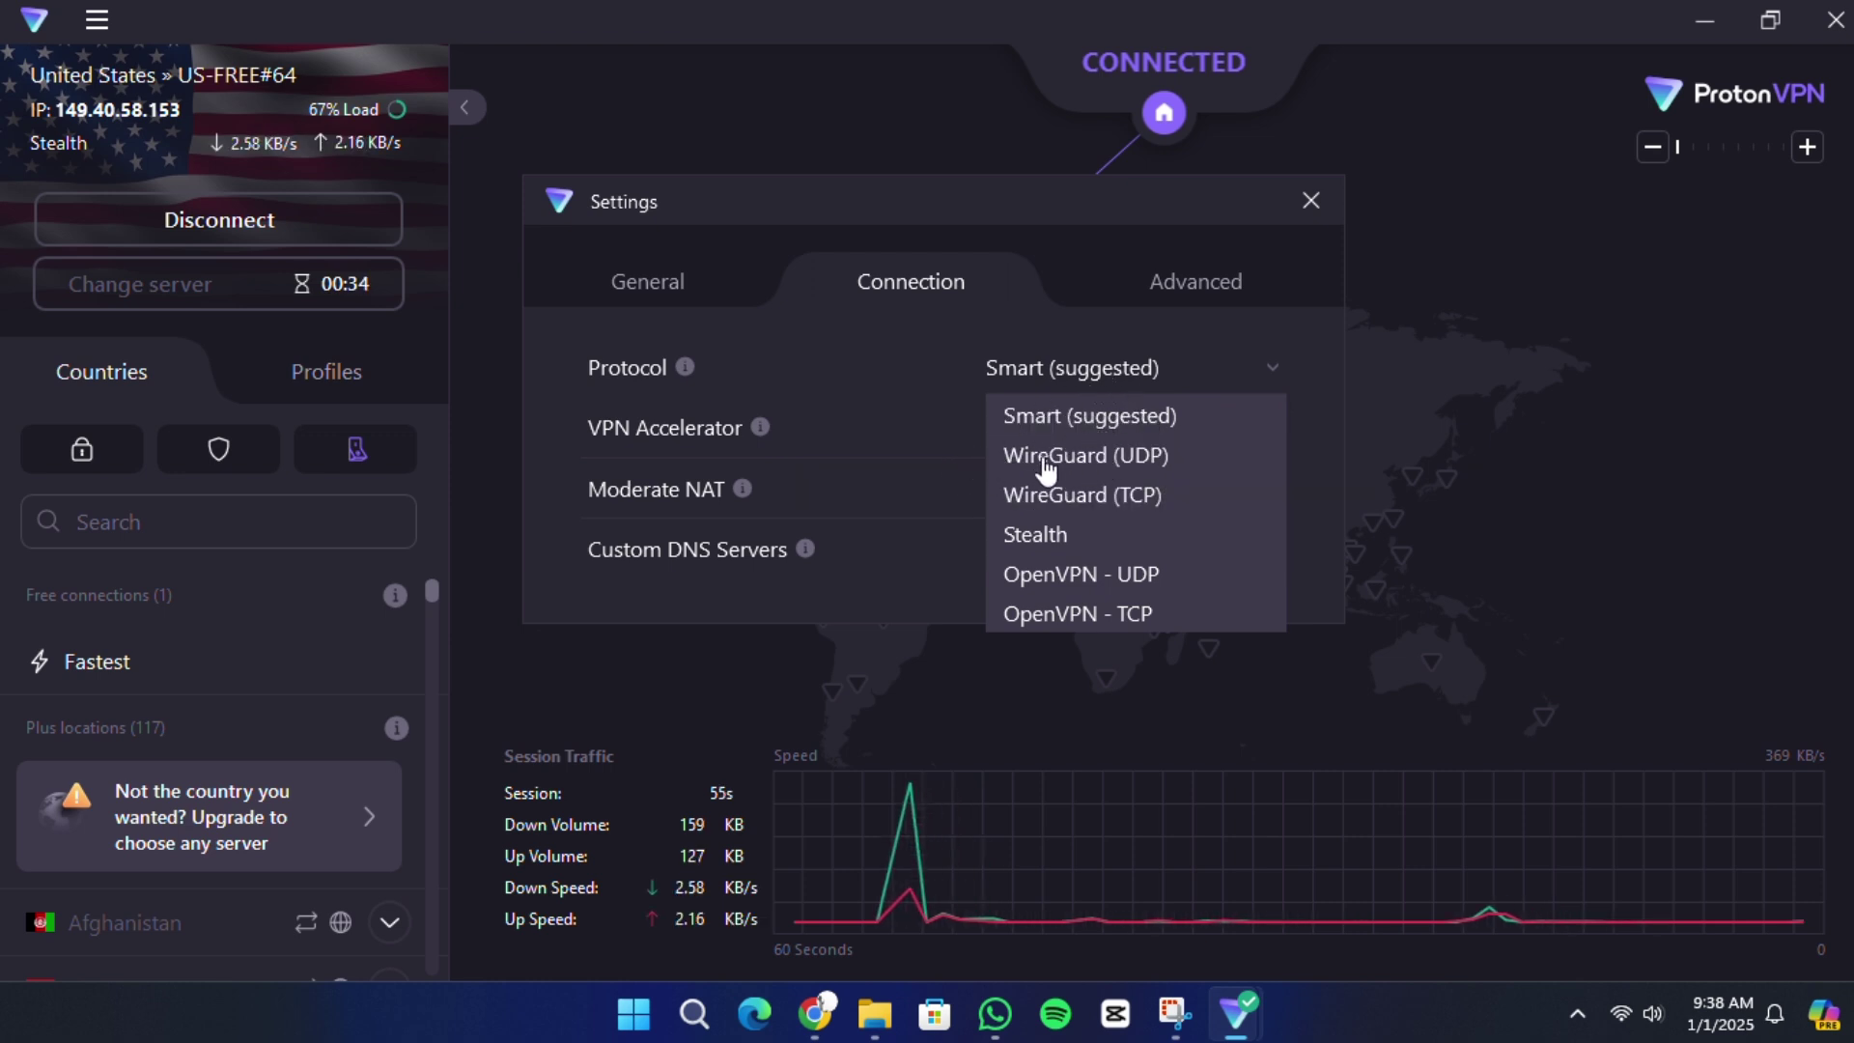
left_click(1111, 461)
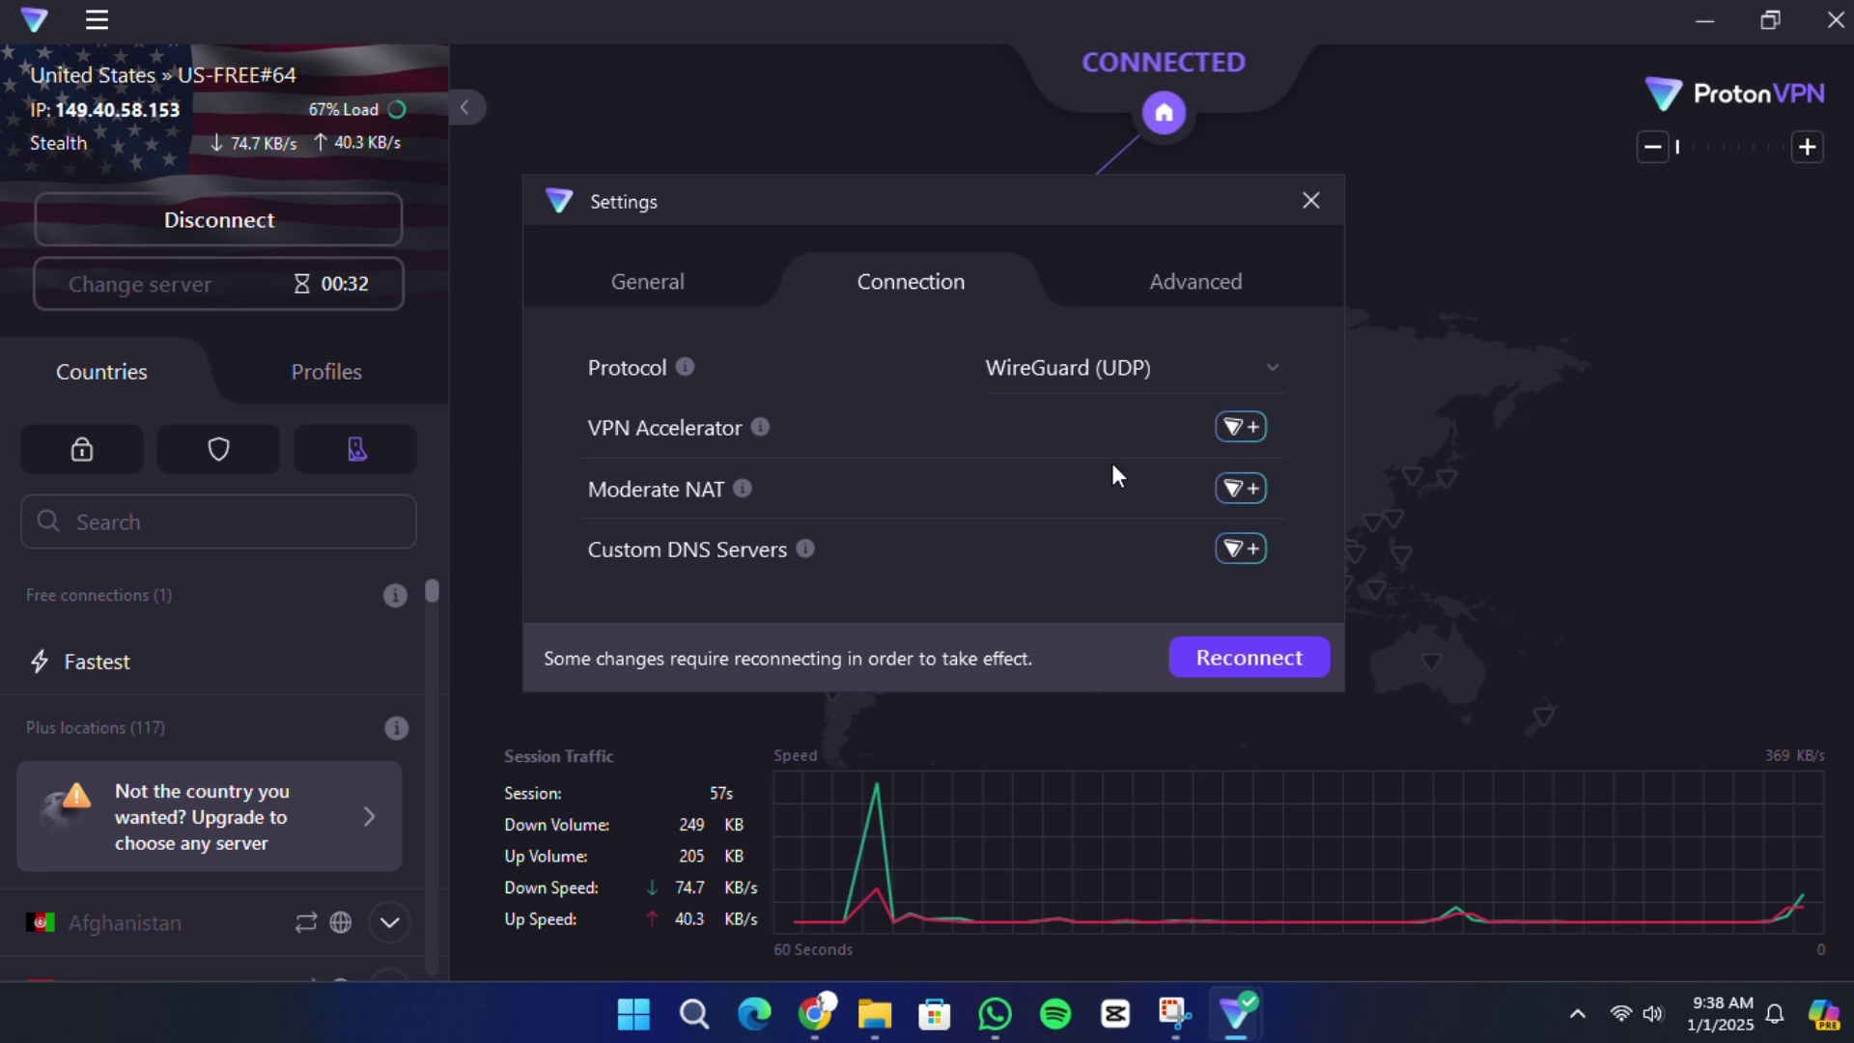
left_click(1270, 371)
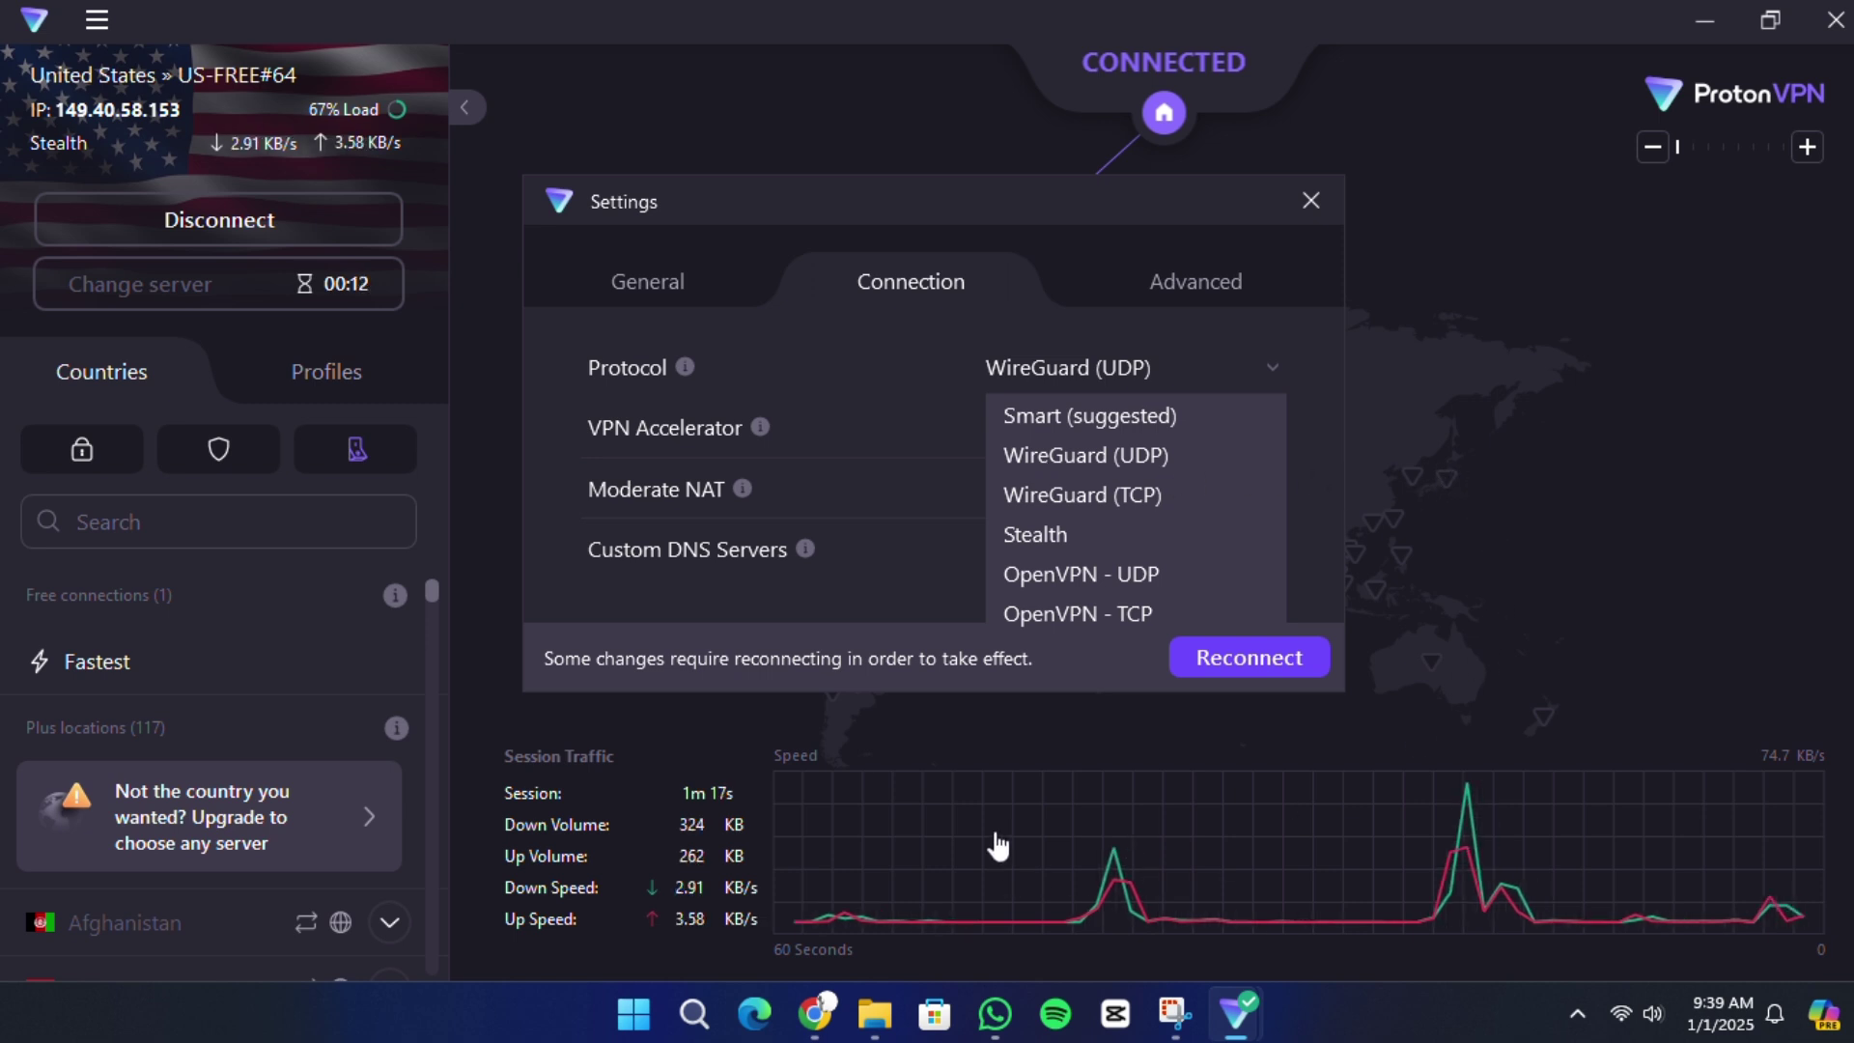
left_click(1313, 211)
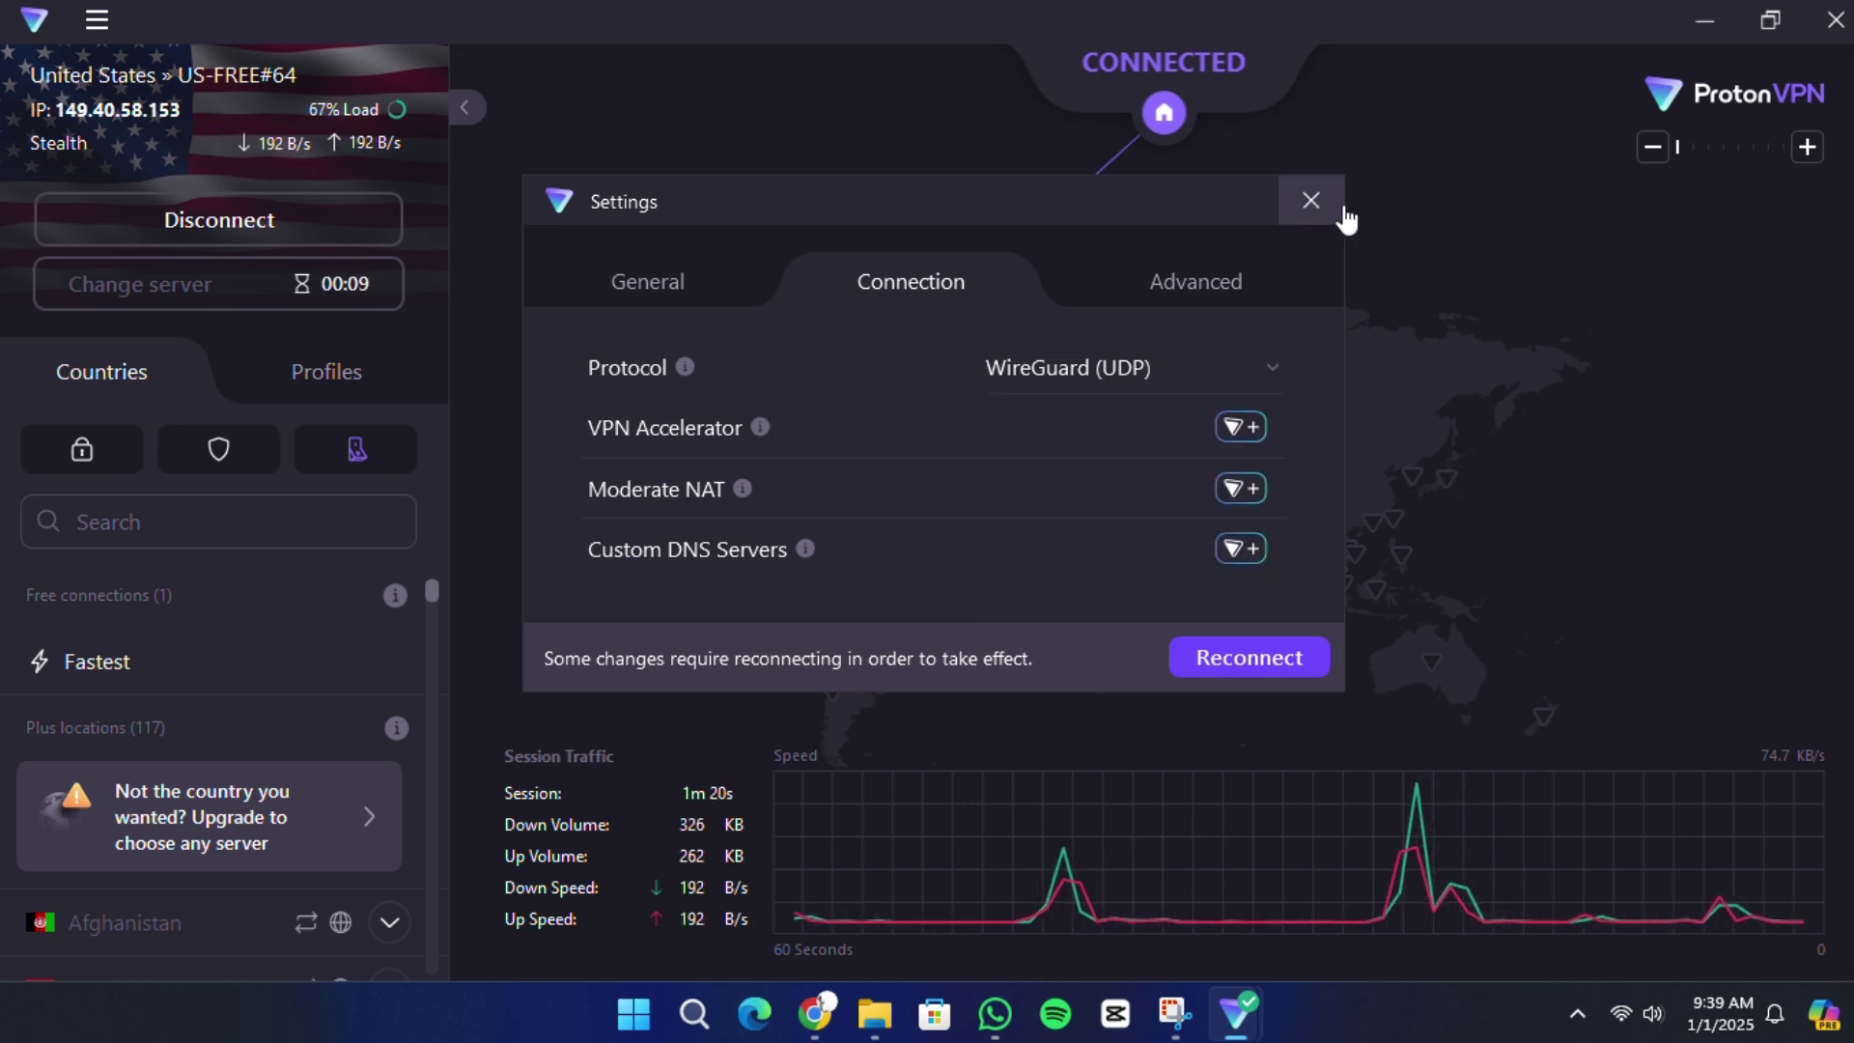
left_click(1315, 204)
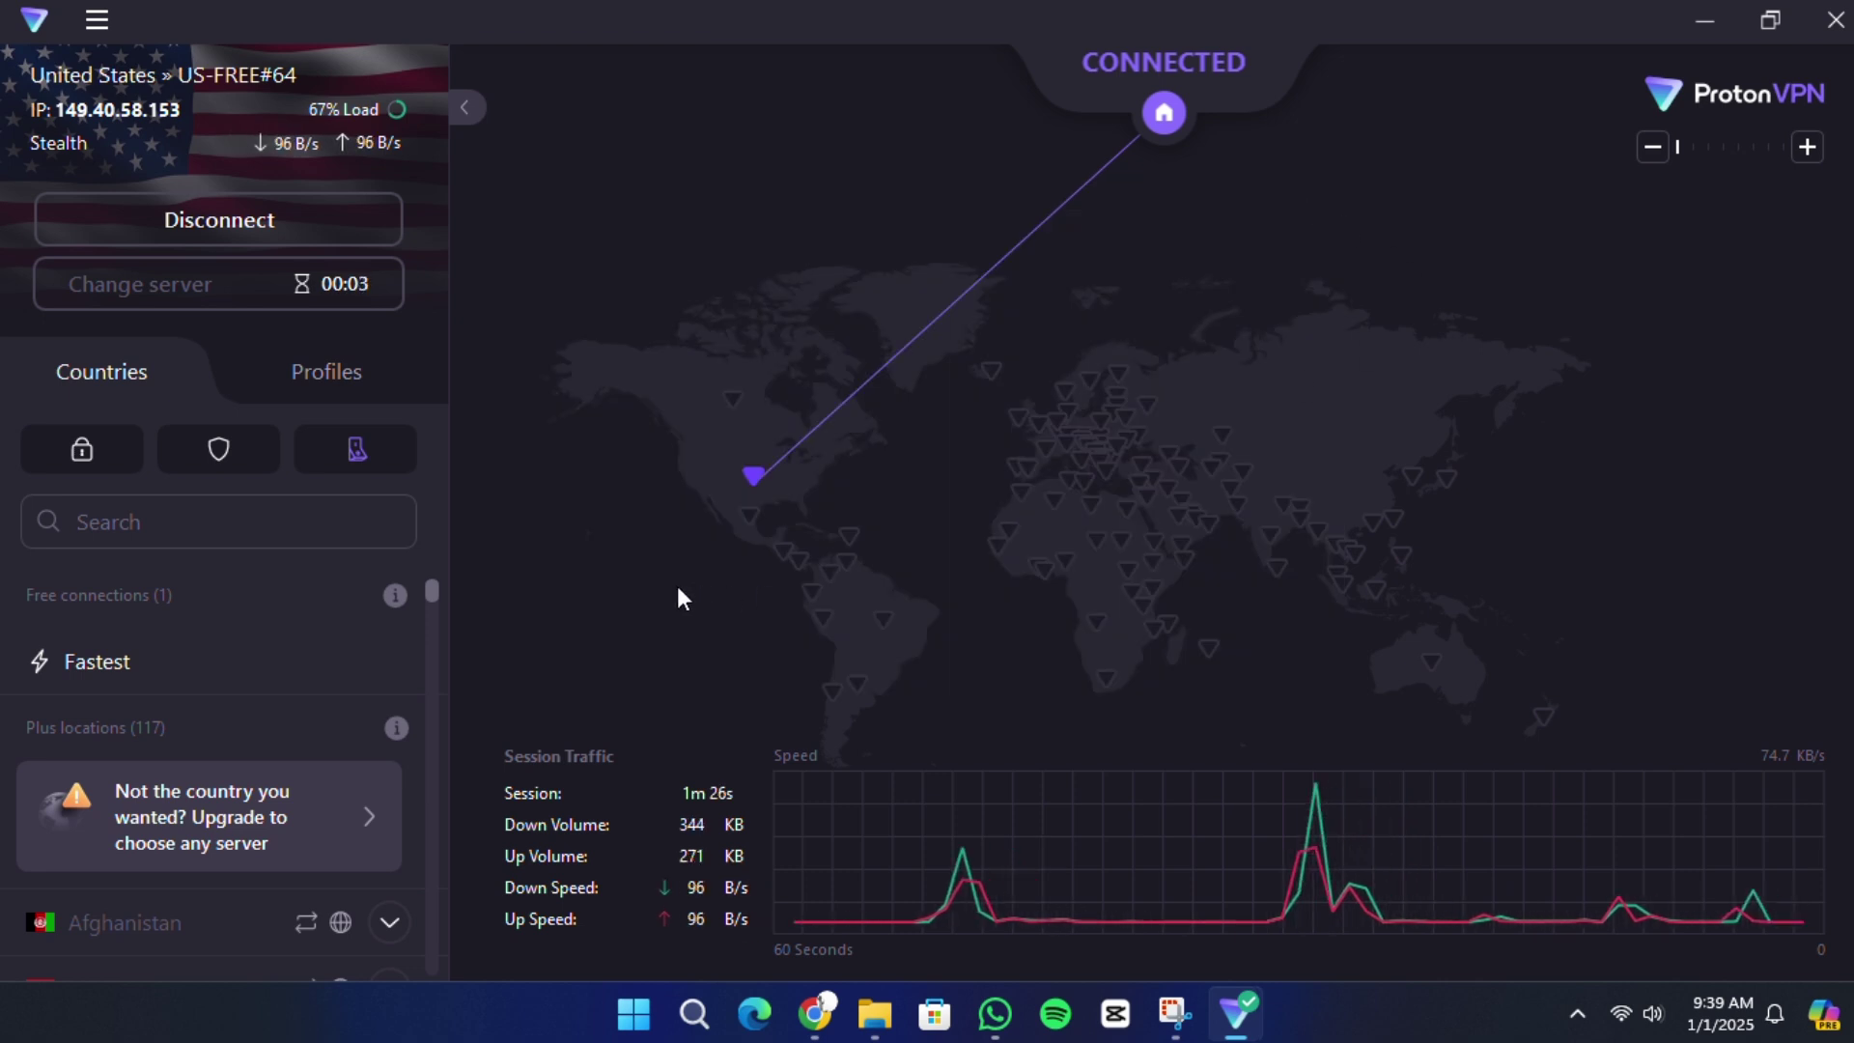
scroll(376, 849, "down", 6)
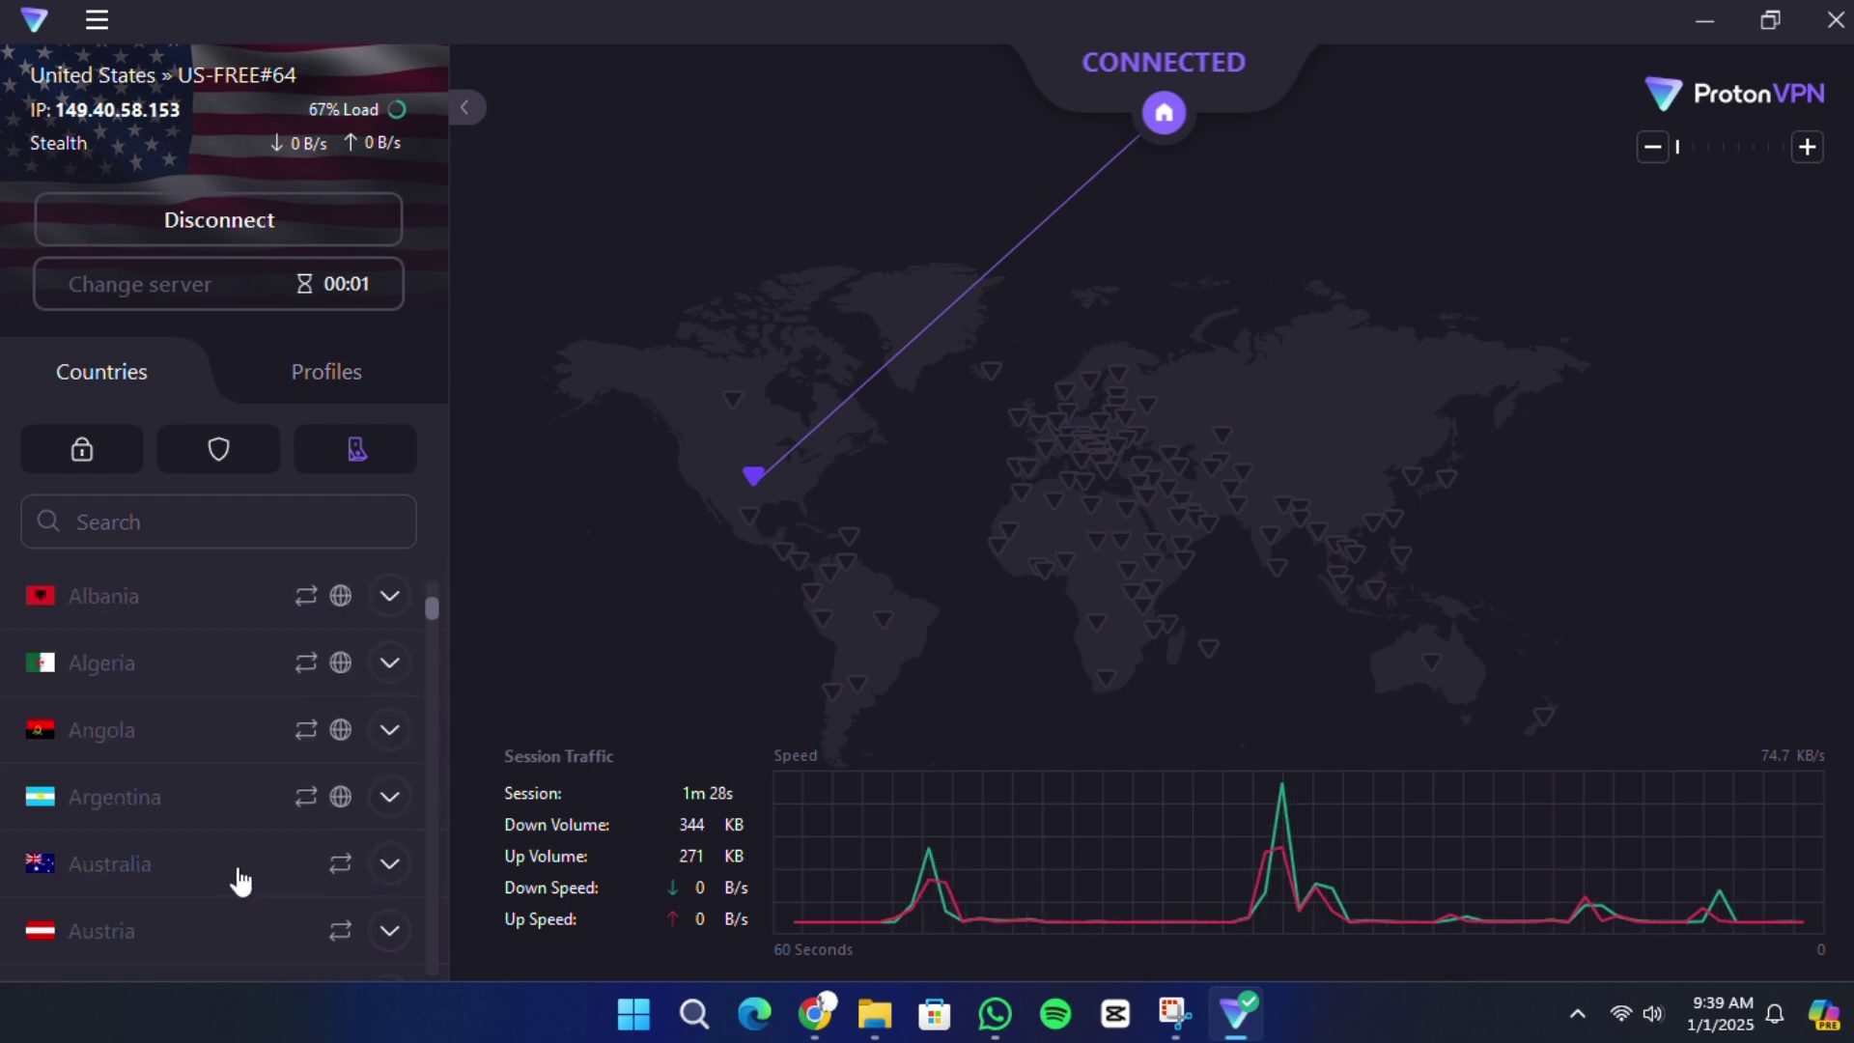
scroll(232, 873, "down", 2)
scroll(220, 866, "up", 8)
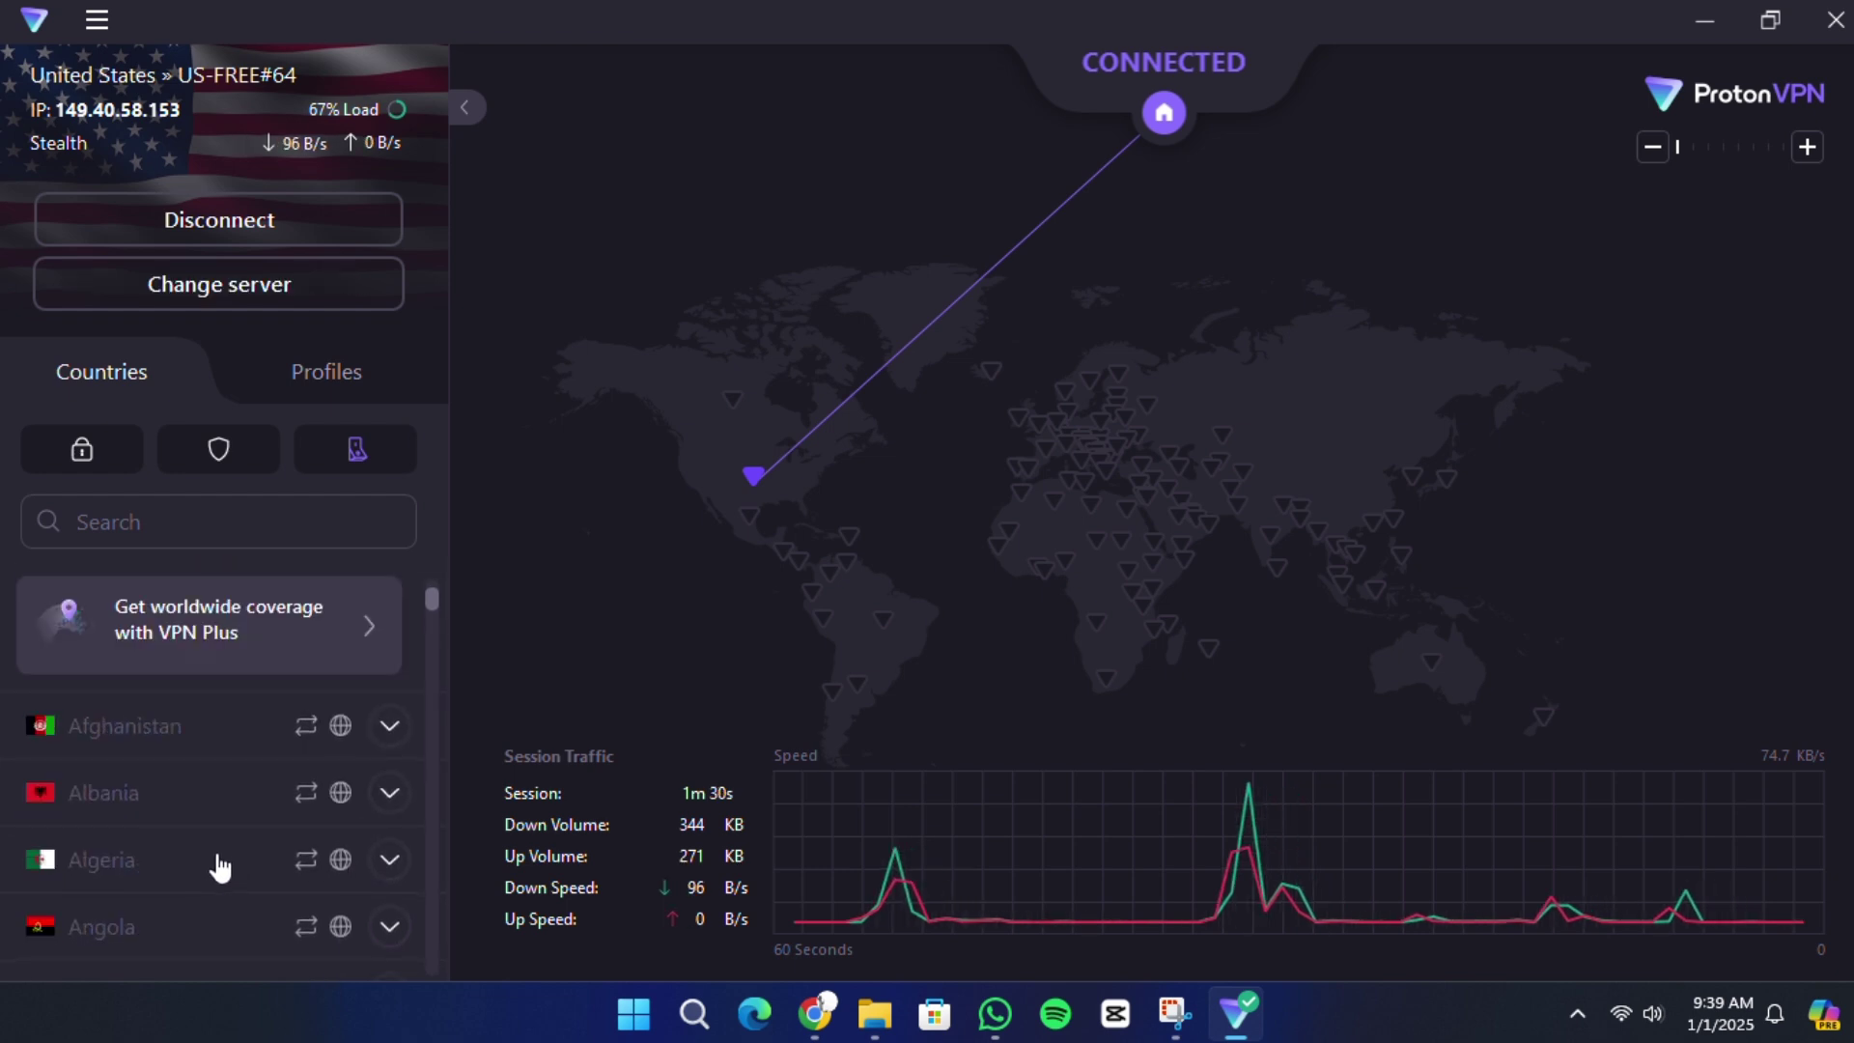